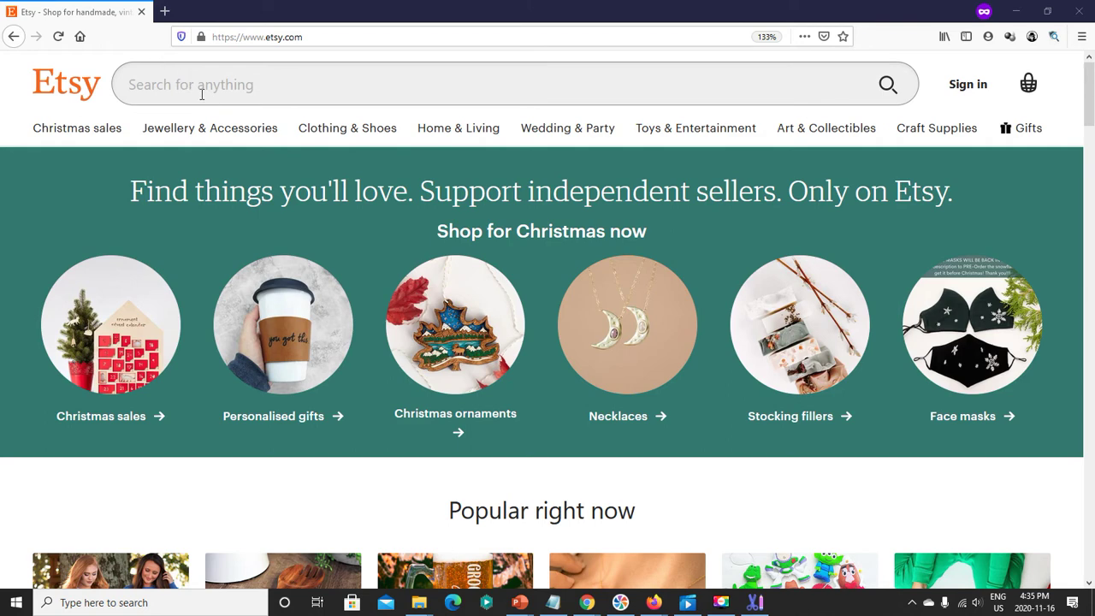
- Enter 'handmade' in the Etsy search box to see suggestions, then bring Craft Inspector forward
left_click(202, 92)
type("hand")
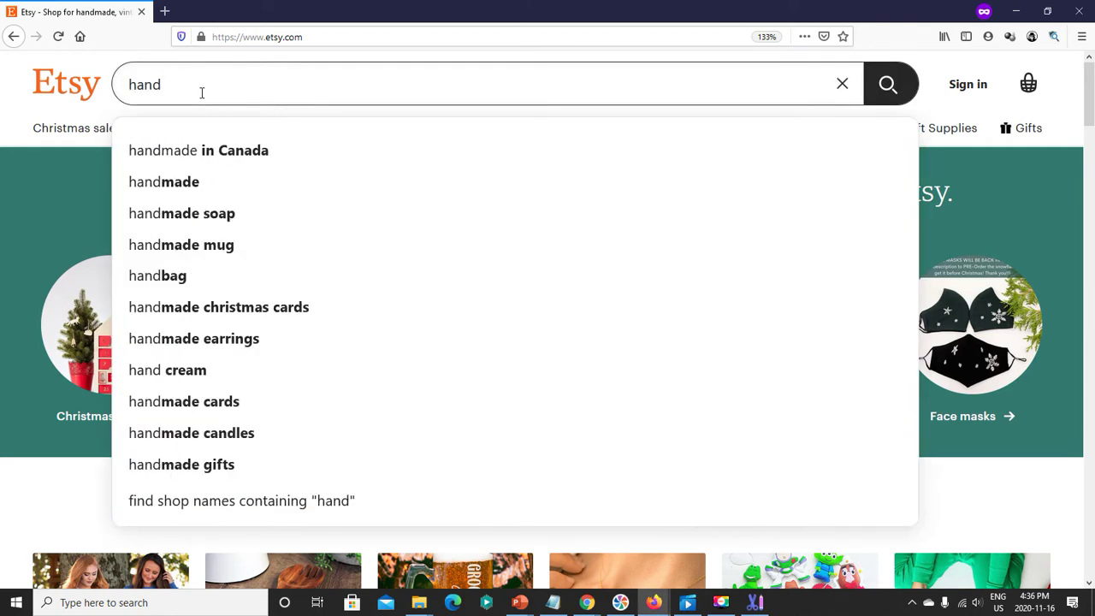
type("made")
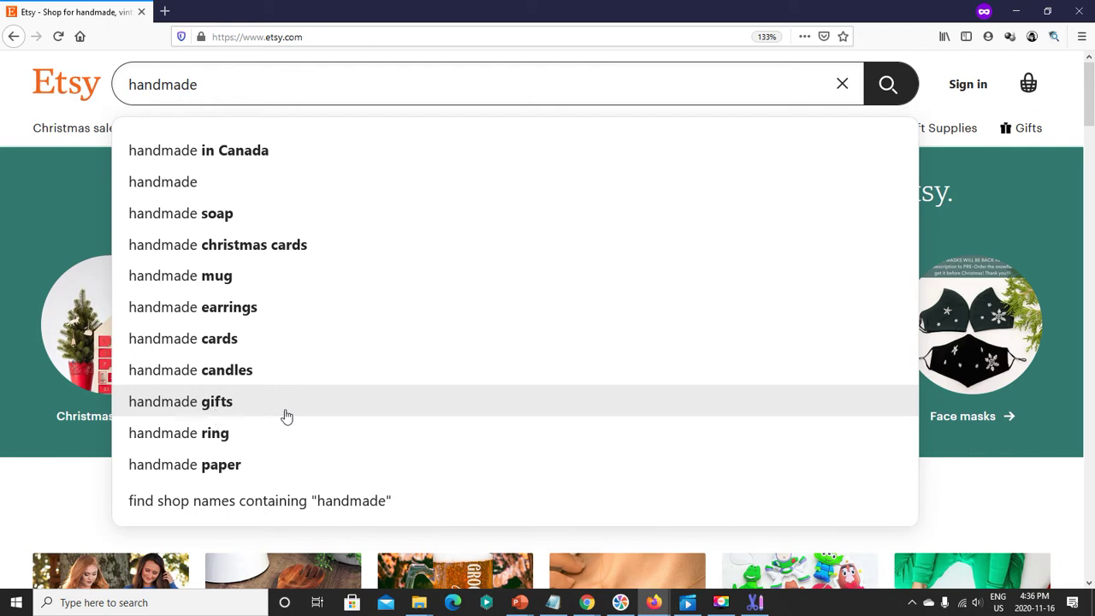
left_click(755, 606)
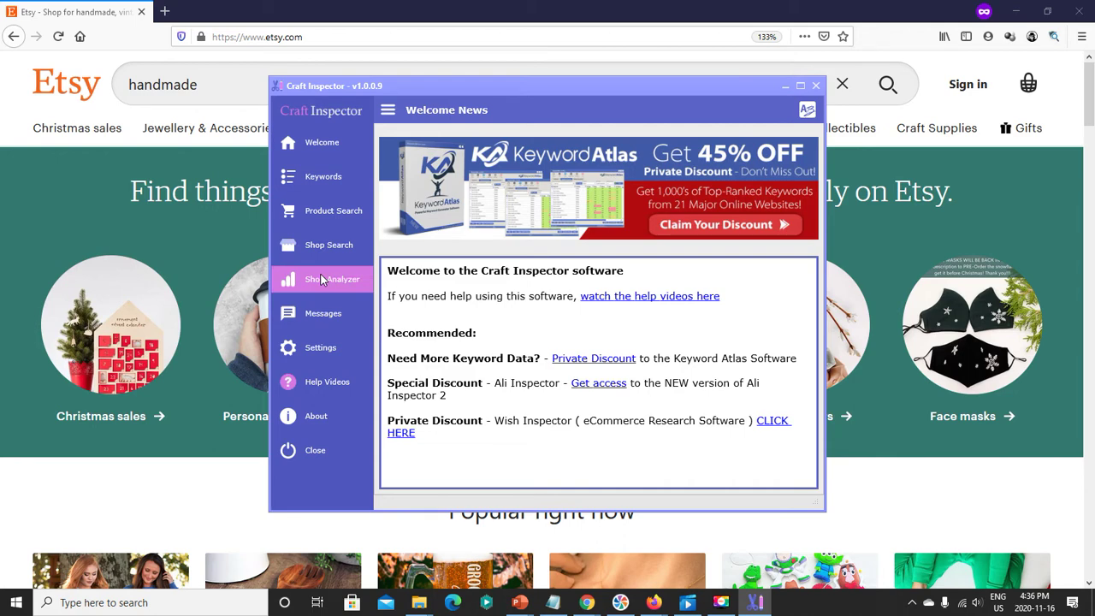
- Generate keyword ideas from the seed 'handmade' in the Keyword Generator, producing 324 keywords
left_click(328, 178)
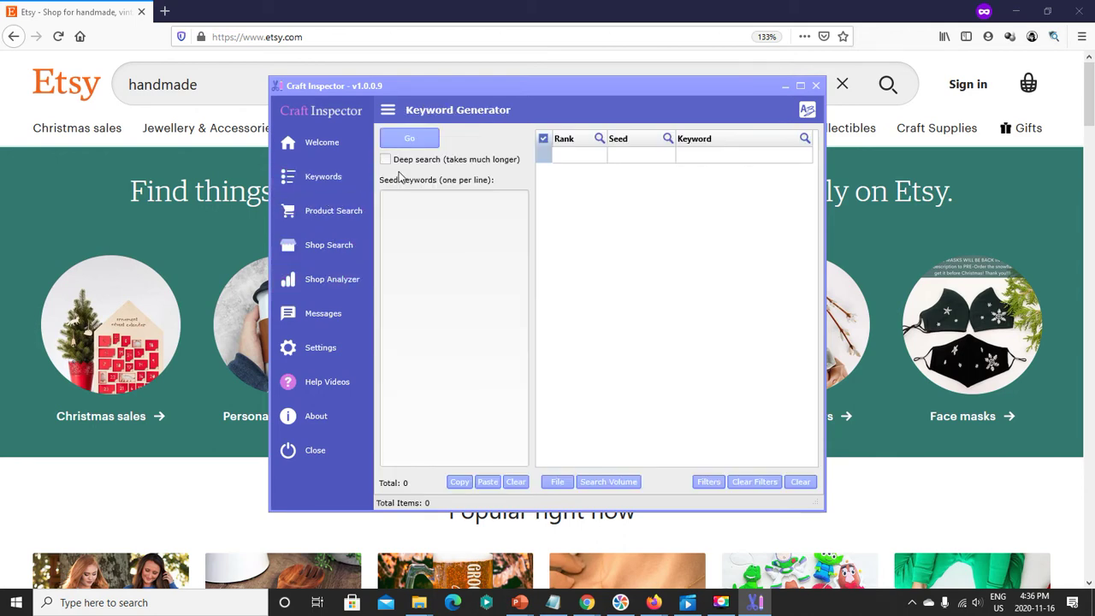
left_click(408, 215)
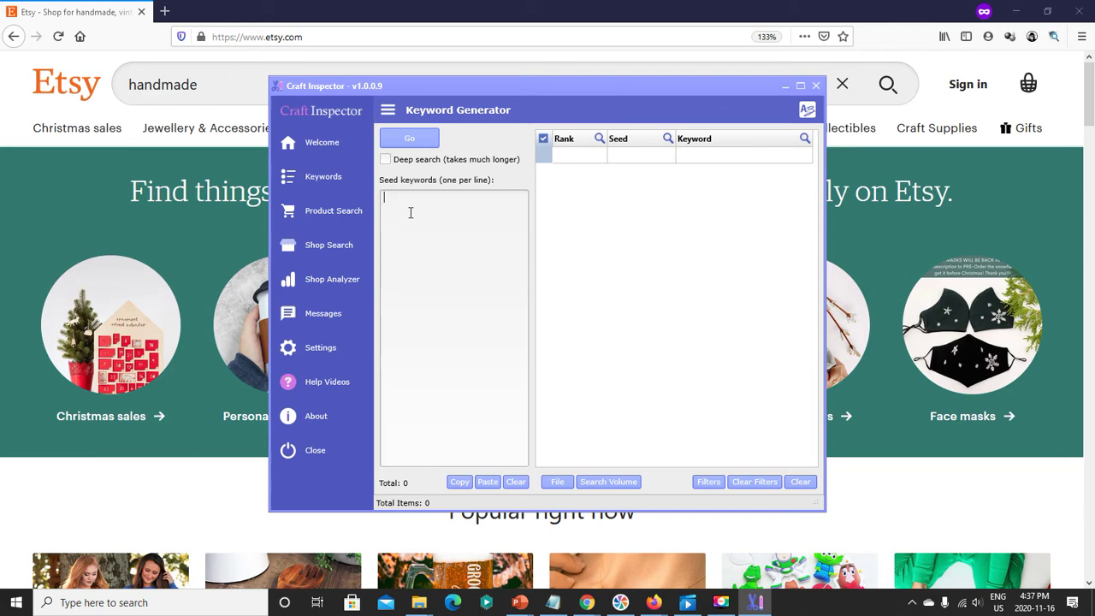
left_click(411, 213)
type("handmade")
left_click(410, 140)
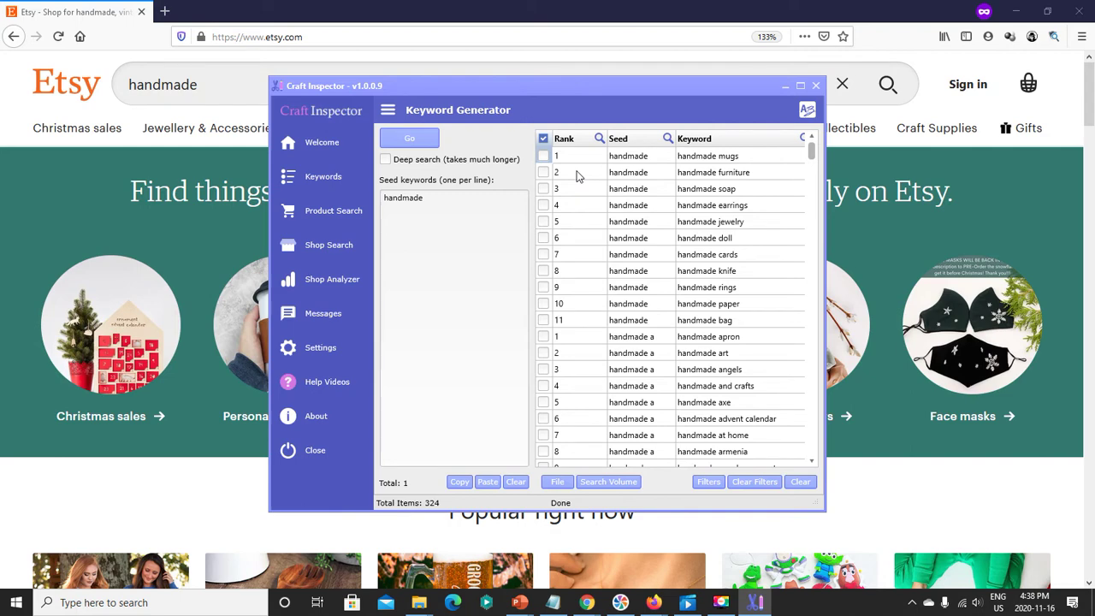
left_click(222, 90)
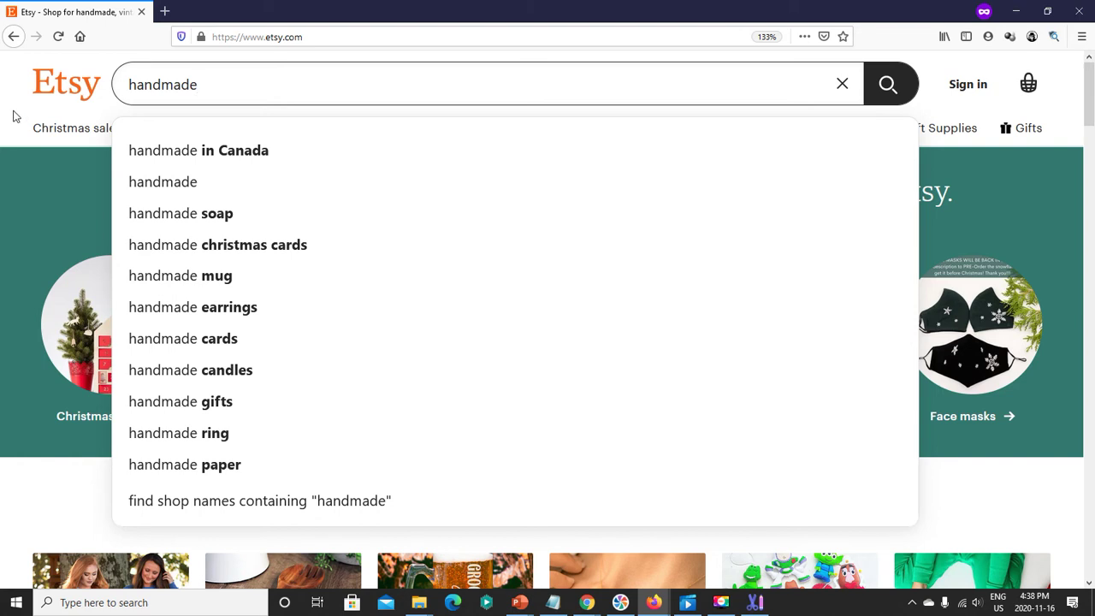
type("a")
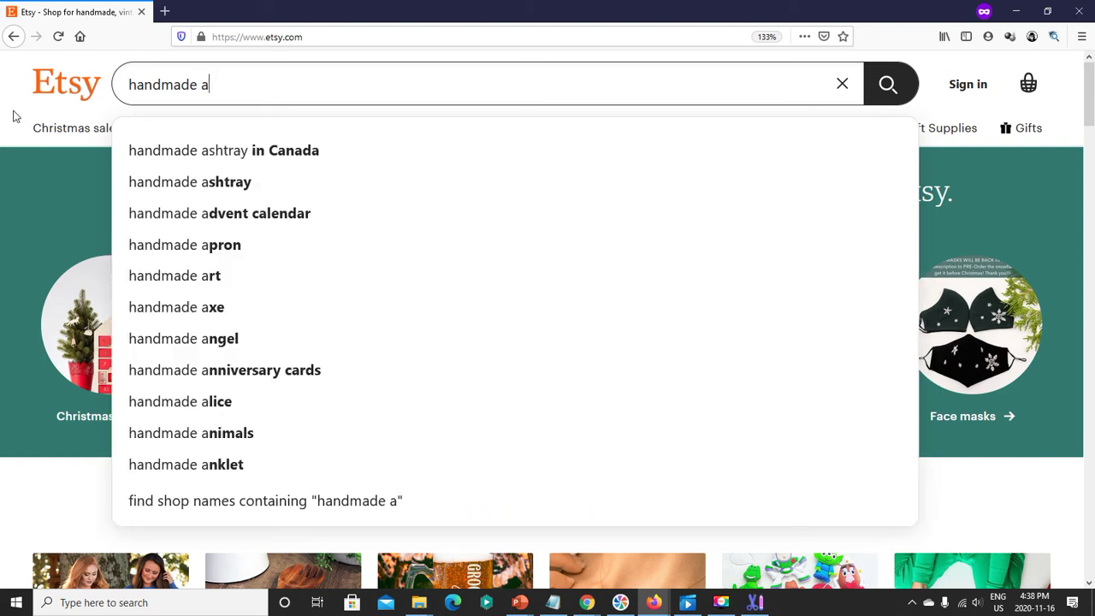
key("BackSpace")
type("b")
key("BackSpace")
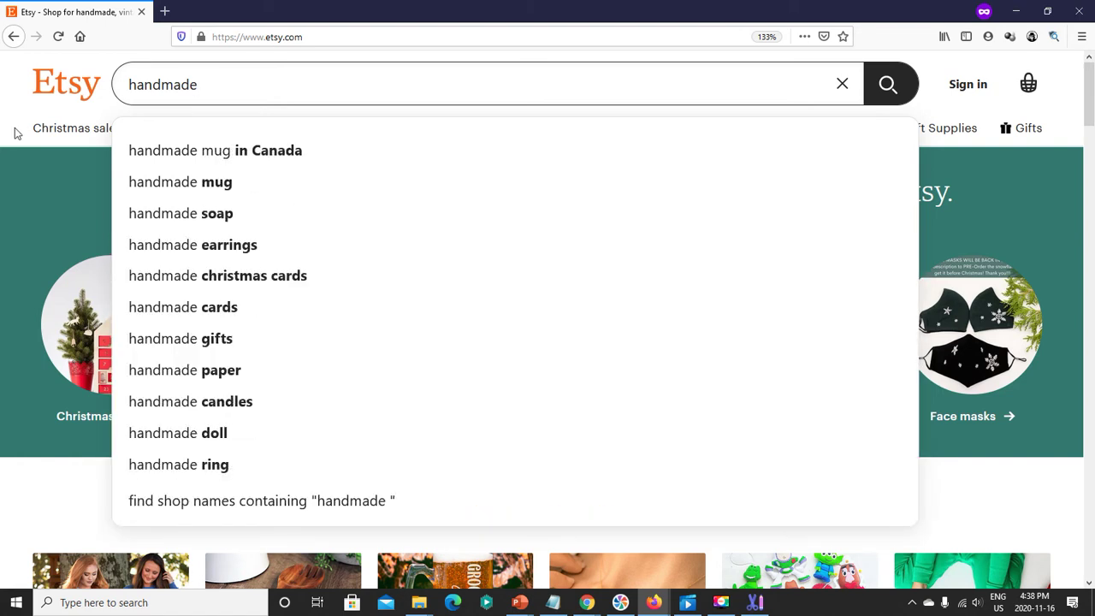
left_click(14, 132)
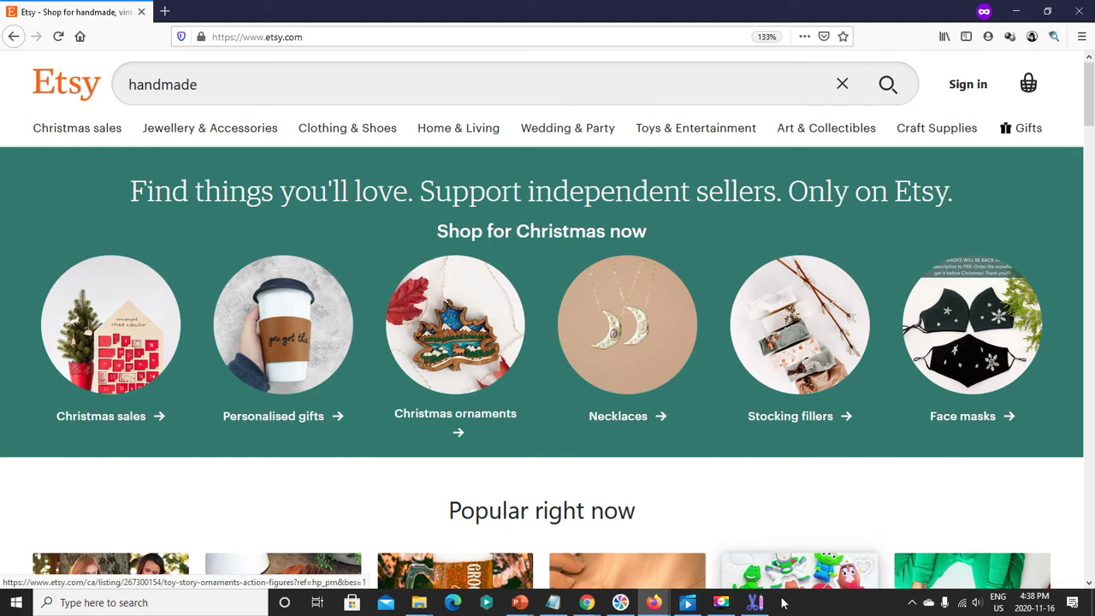
left_click(756, 603)
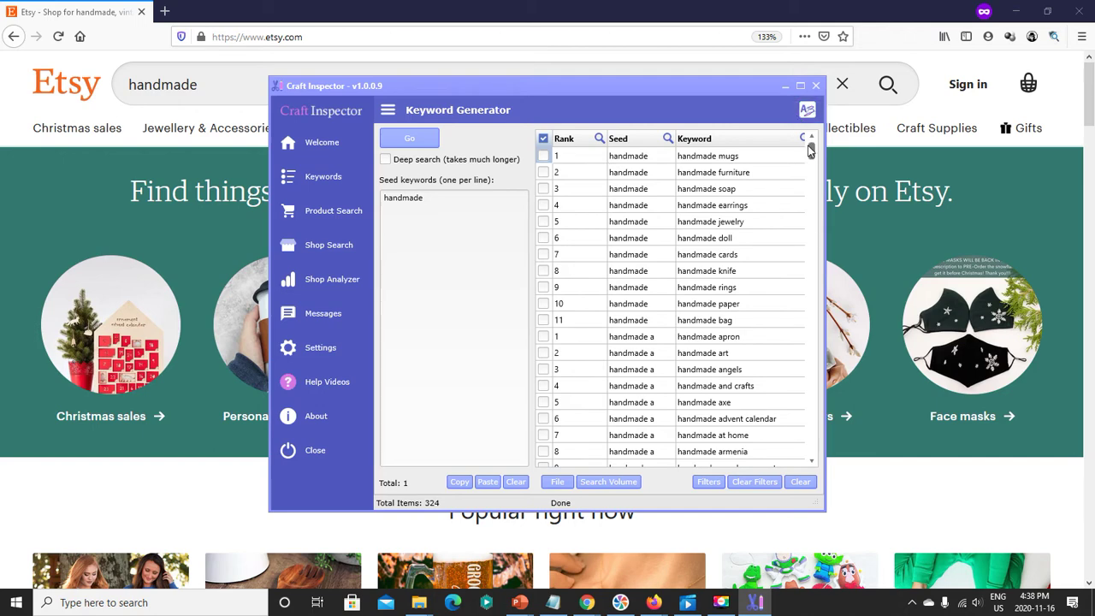
left_click_drag(811, 151, 810, 428)
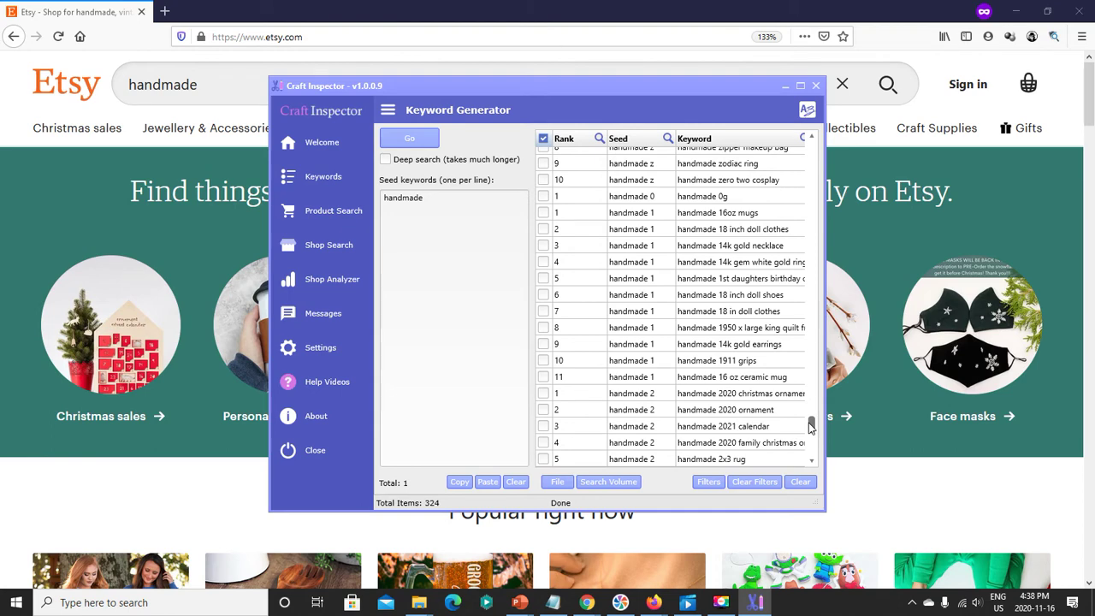
left_click_drag(811, 428, 821, 147)
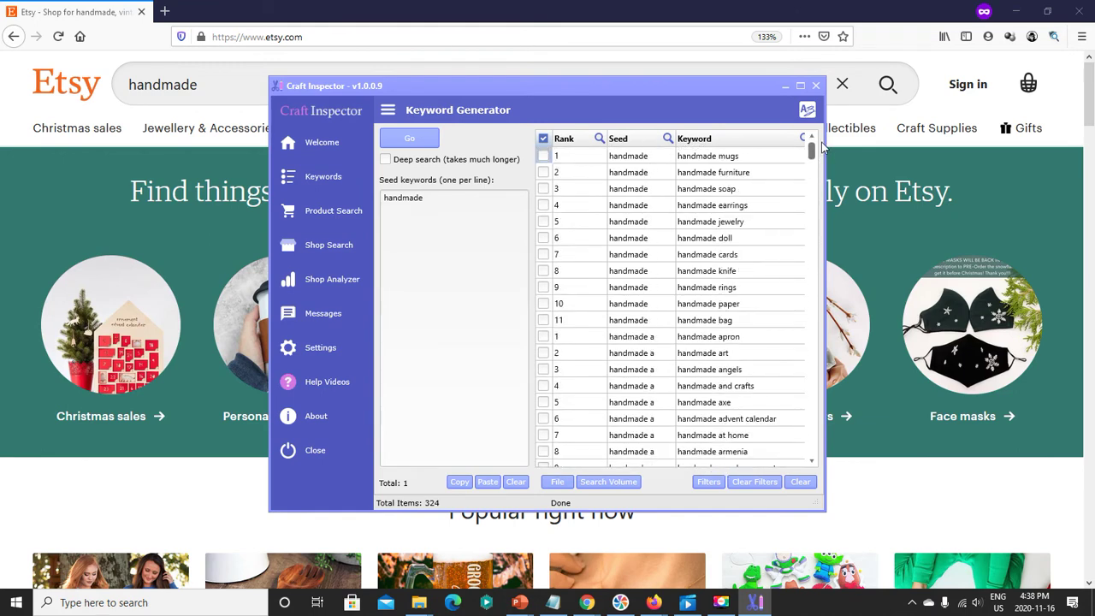
left_click(928, 438)
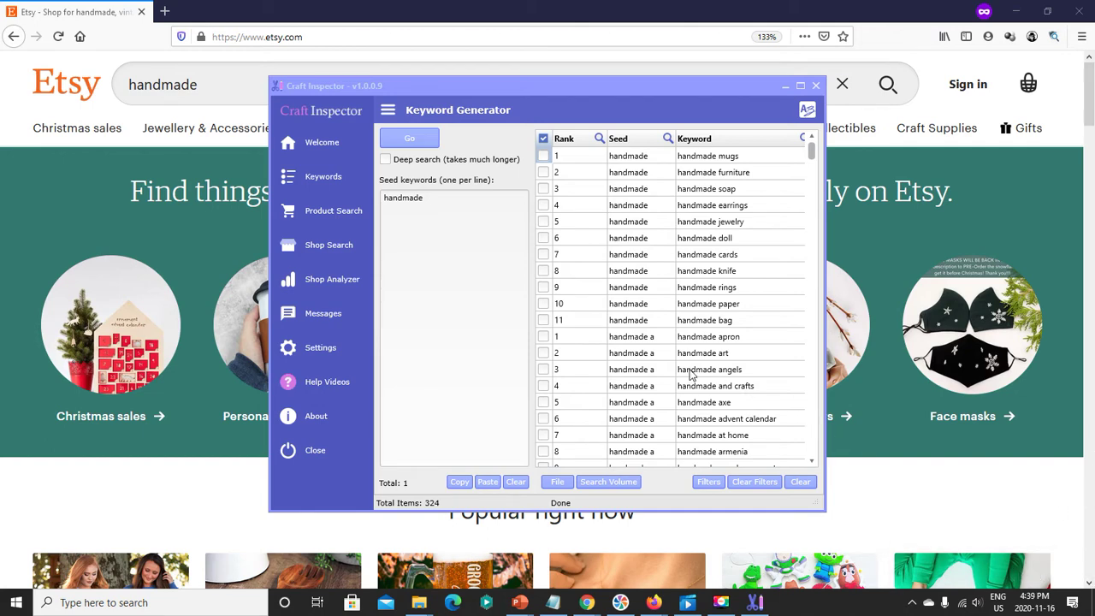
- Run a Product Search for 'handmade' with the category left at All
left_click(342, 210)
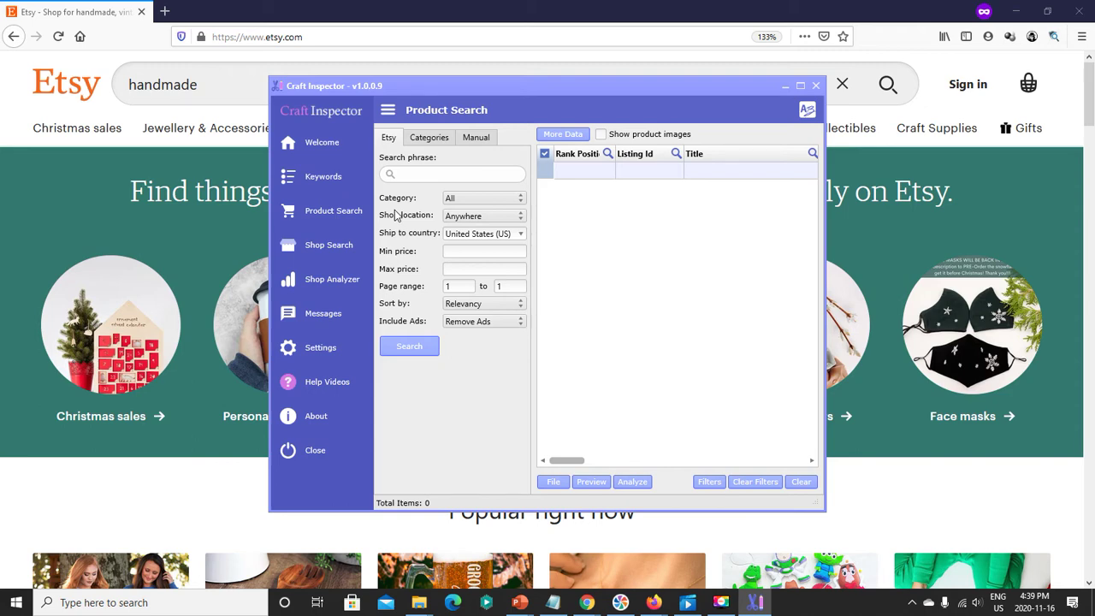
left_click(413, 172)
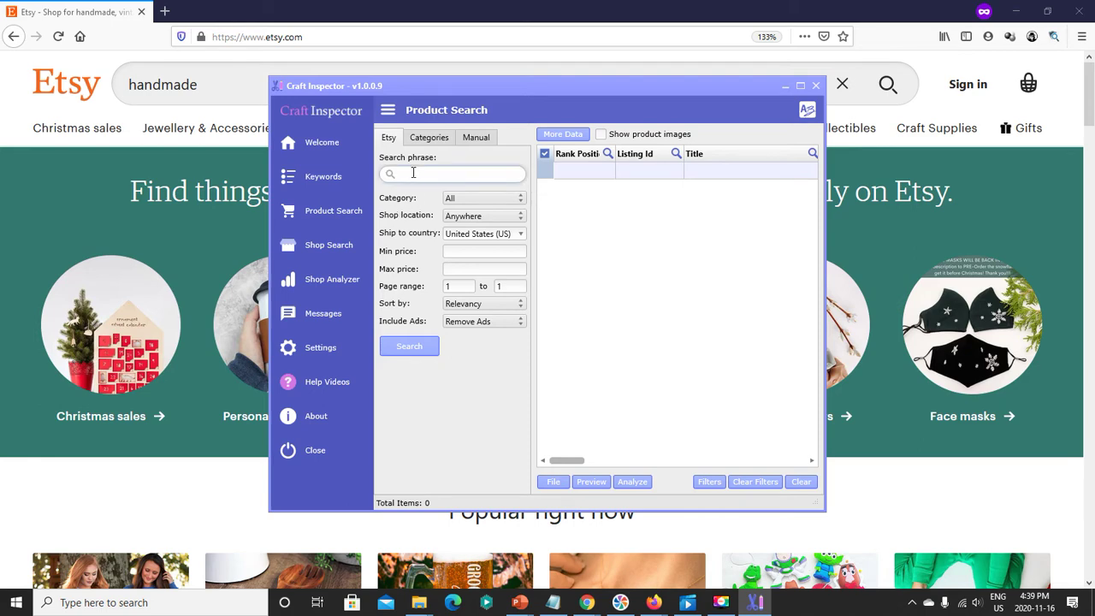
type("handmade")
left_click(477, 200)
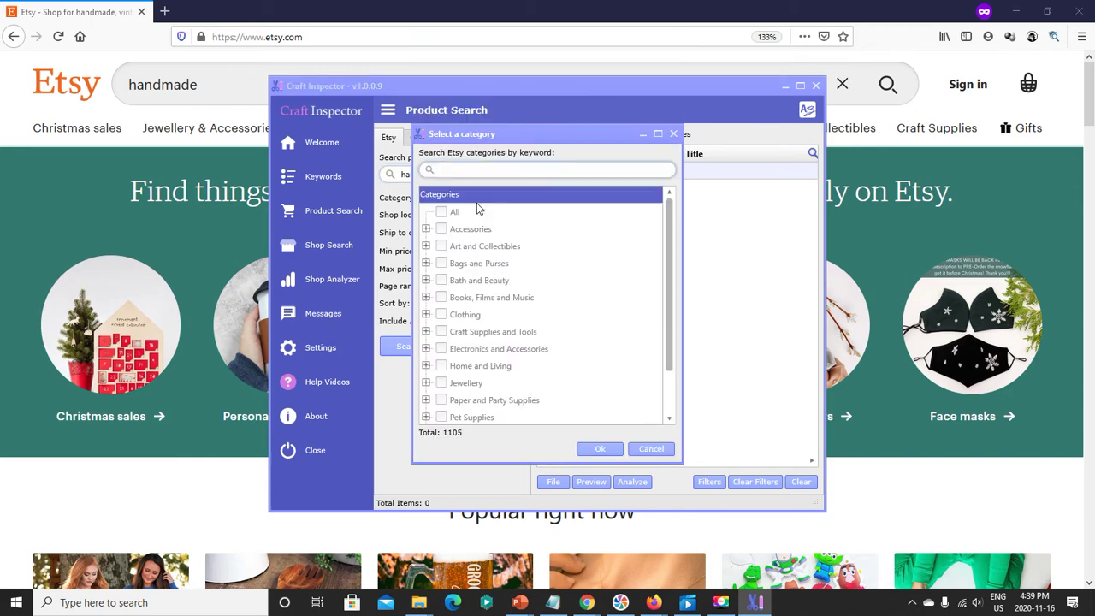
left_click(673, 135)
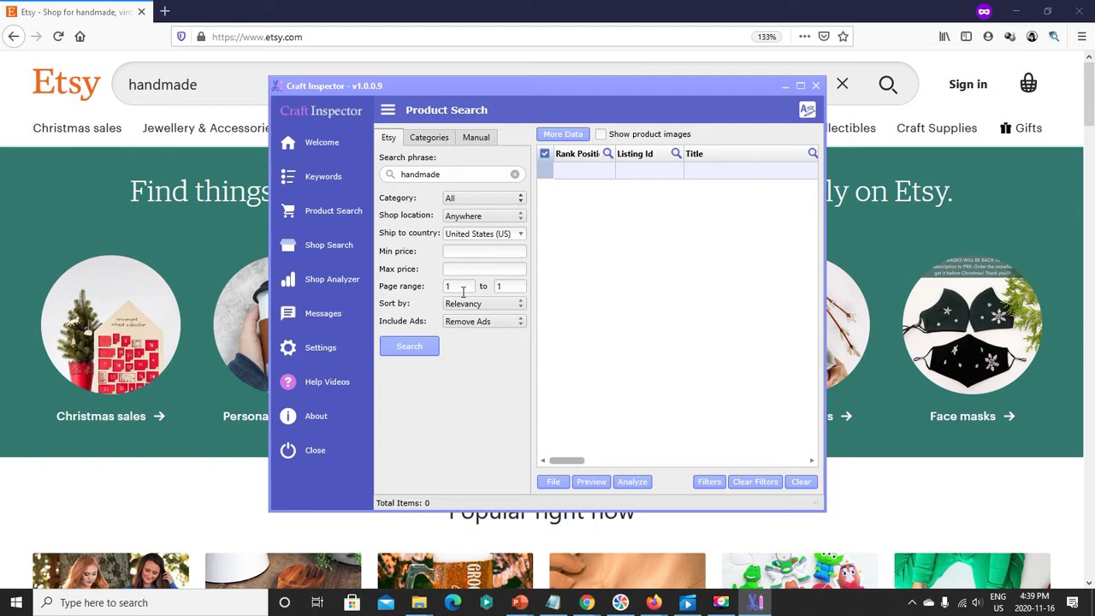
left_click(417, 350)
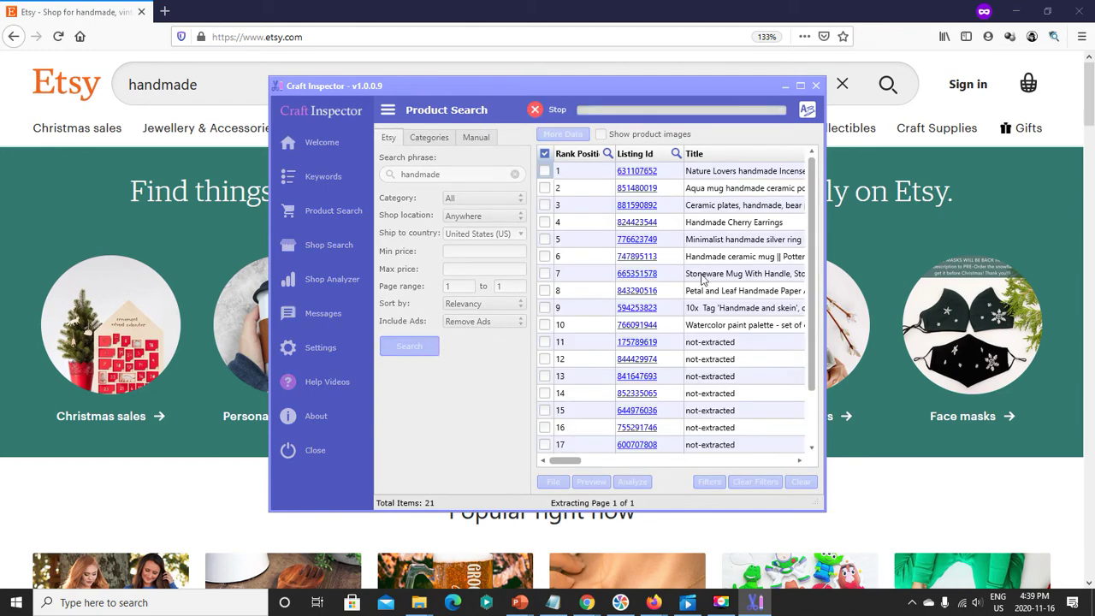
- Maximize Craft Inspector and inspect the product table's rank, listing id and result 26 title
left_click(800, 86)
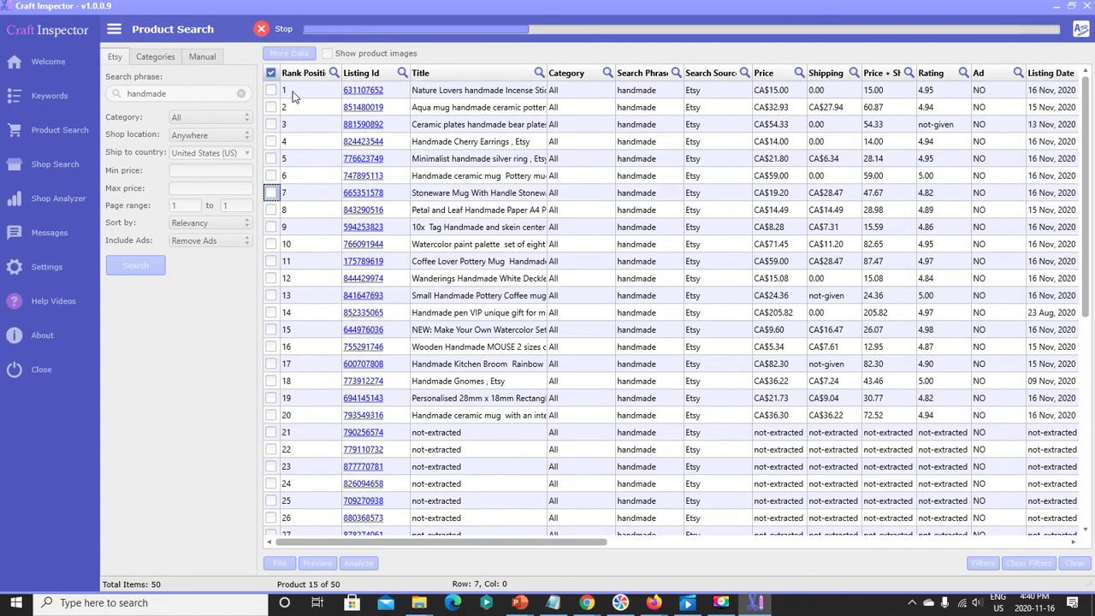
left_click(291, 94)
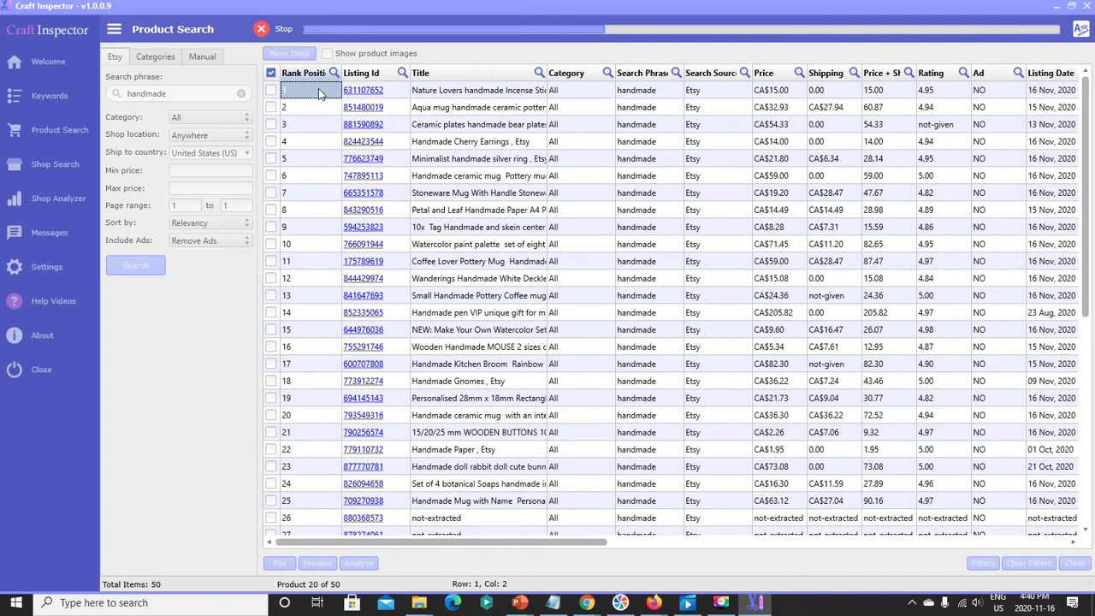
left_click(406, 94)
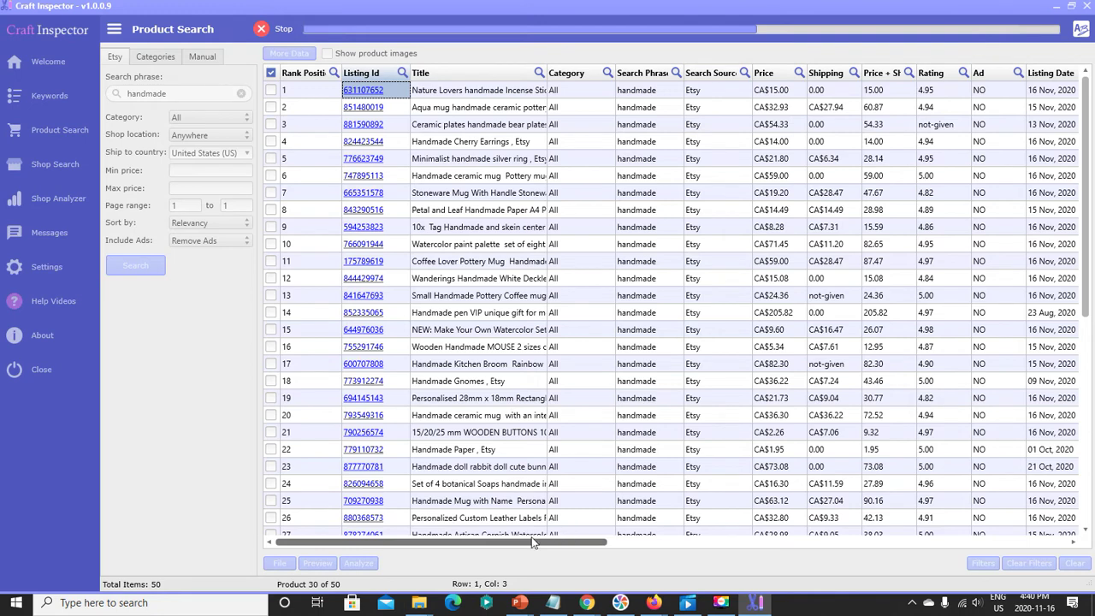
left_click(490, 520)
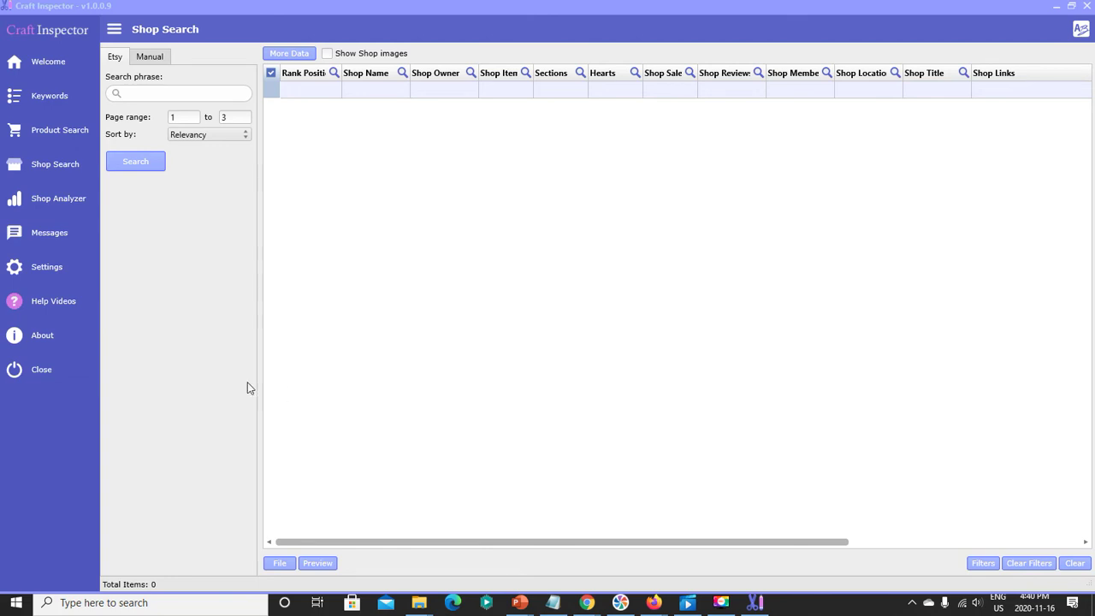
- Search Etsy shops for 'handmade', then refine the shop search to 'handmade dolls'
left_click(205, 98)
type("handmade")
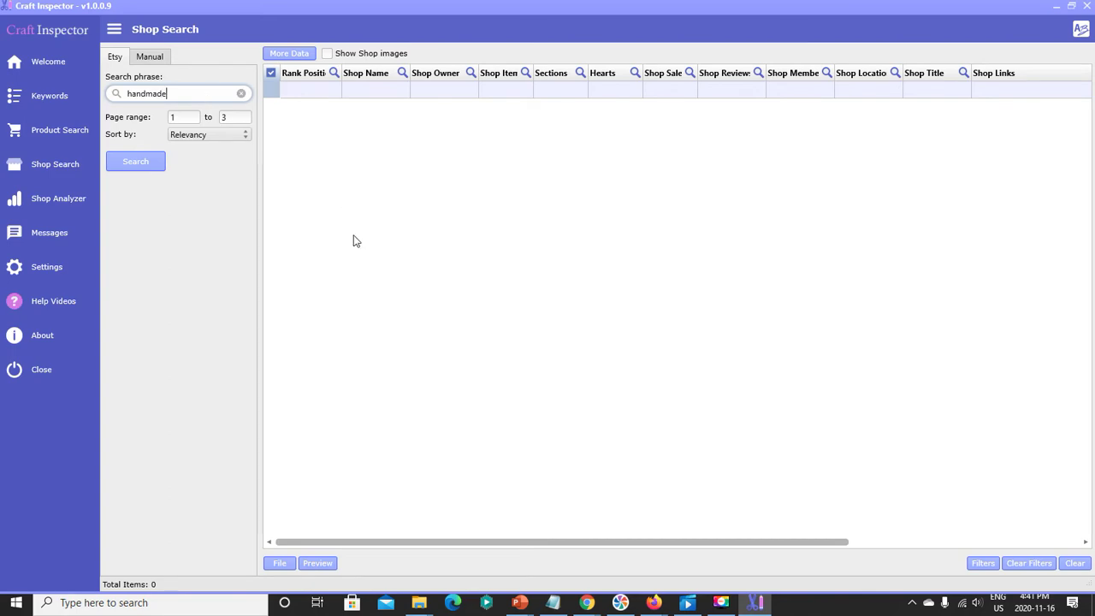
left_click(143, 167)
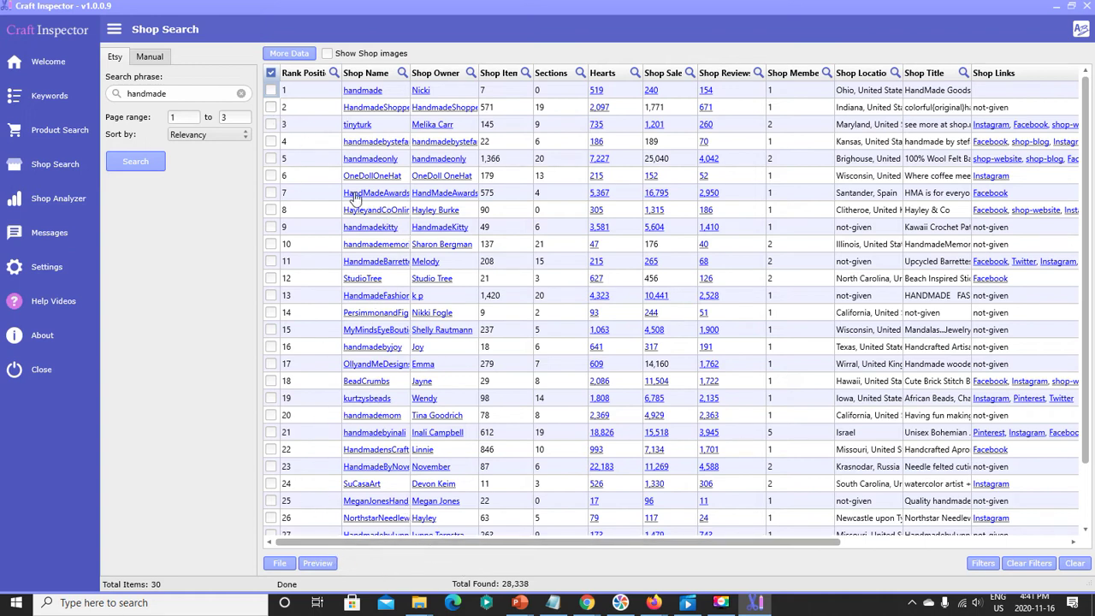
left_click(178, 94)
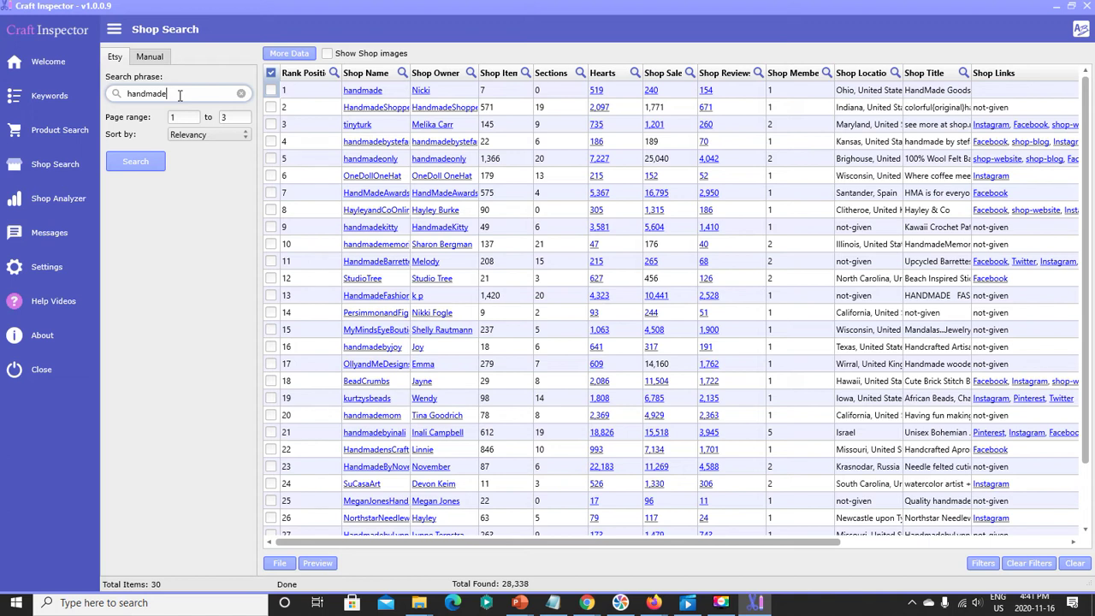
type("dolls")
key("Return")
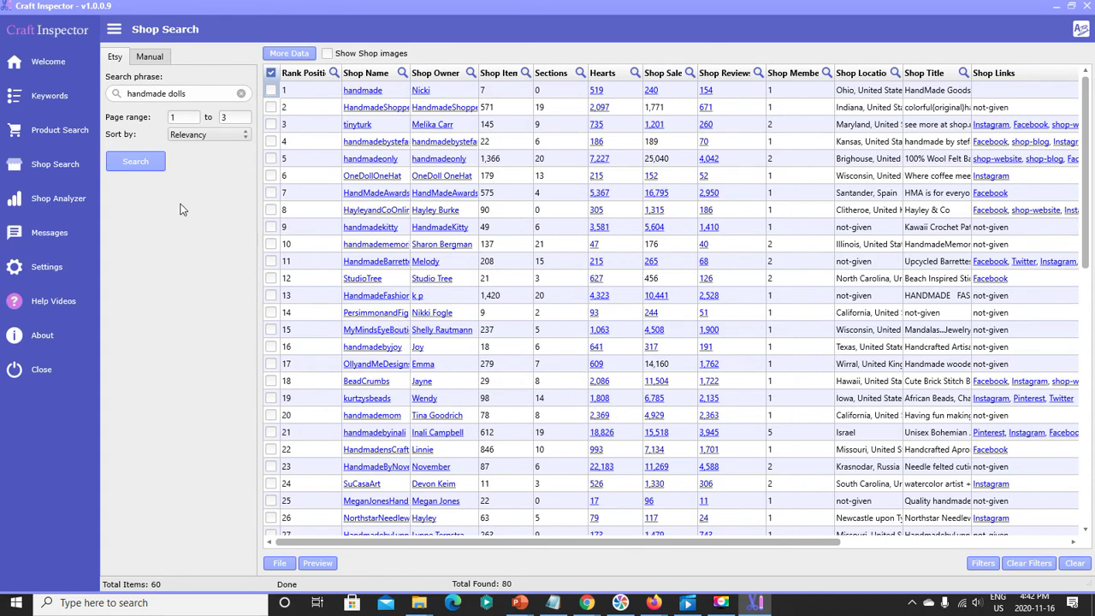
left_click(193, 95)
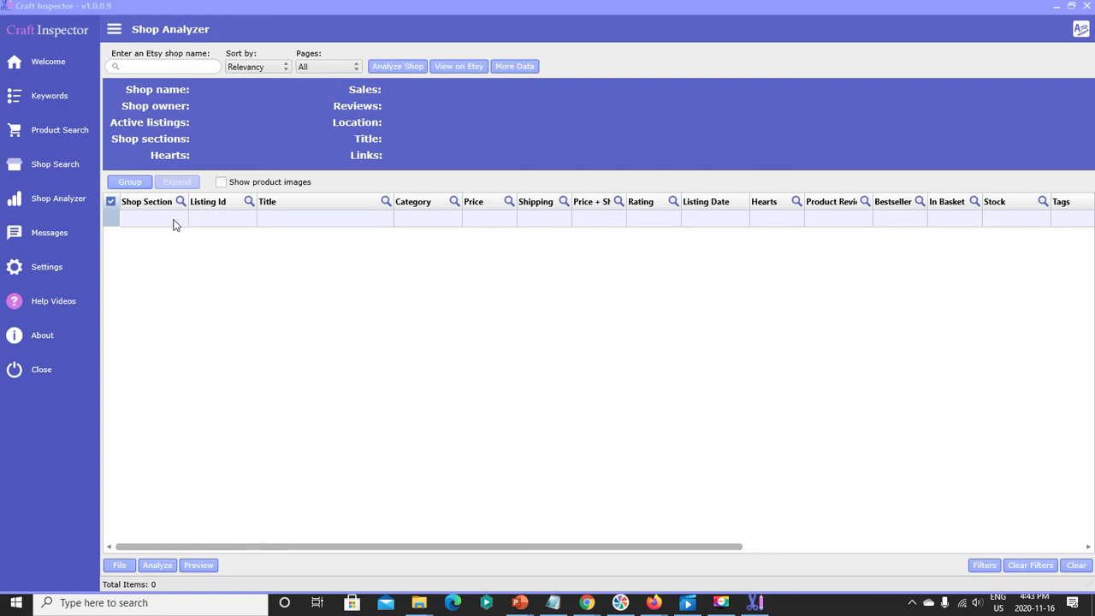
- Analyze the shop 'handmade' in Shop Analyzer, retrieving its 7 listings, then return to Shop Search
left_click(66, 170)
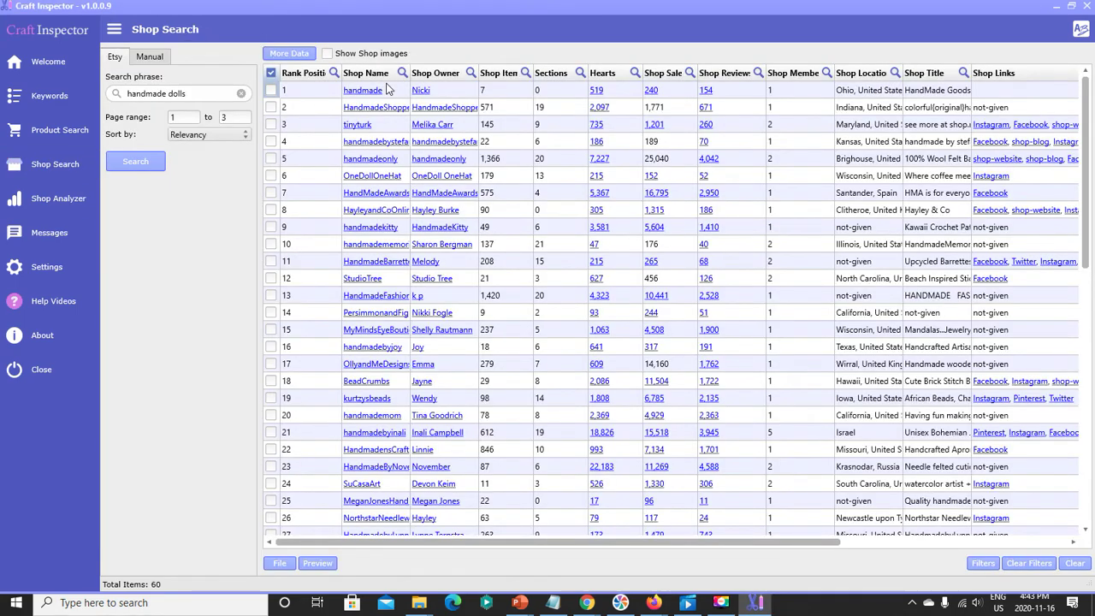
left_click(357, 96)
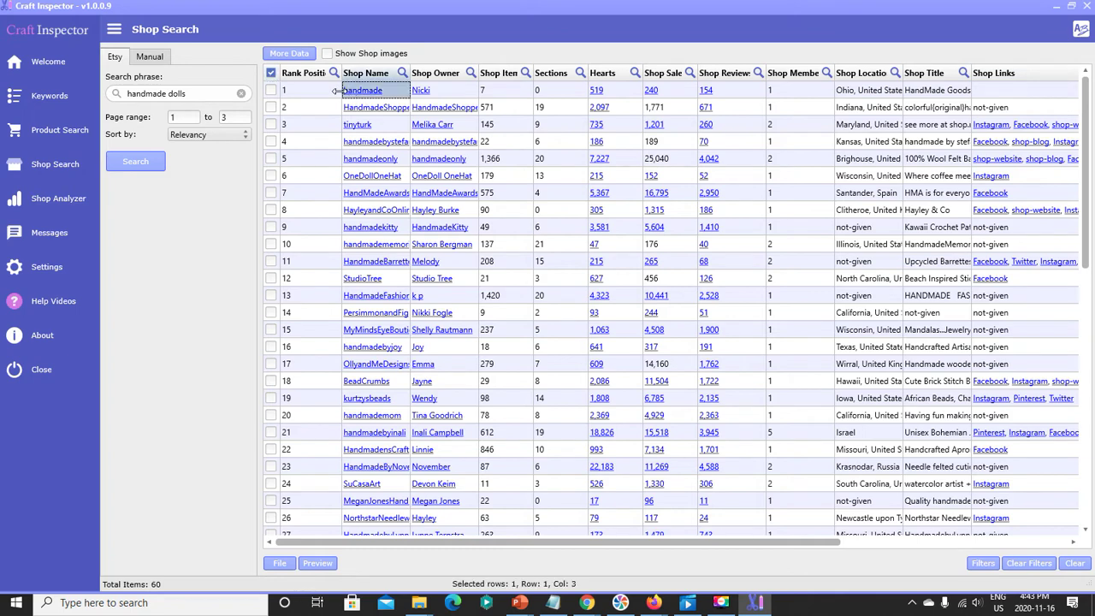
left_click(56, 200)
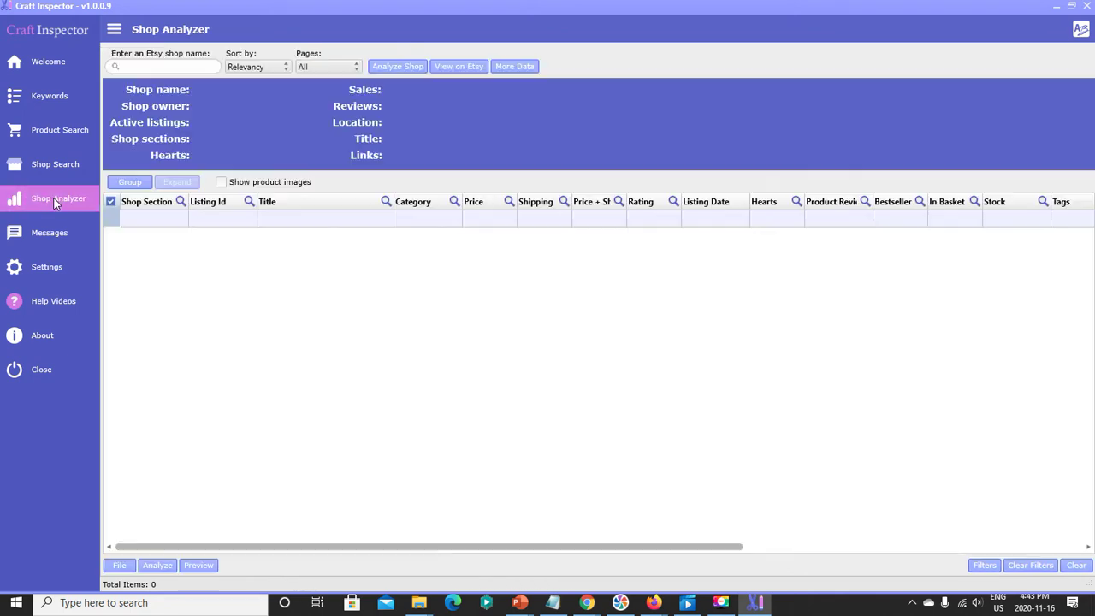
left_click(160, 68)
type("handmade")
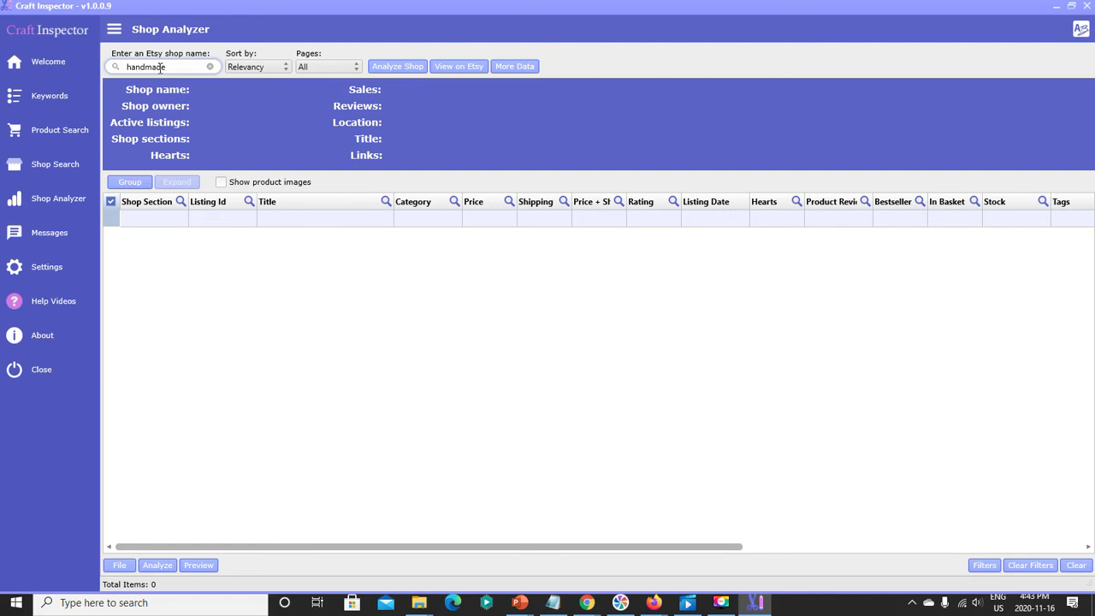
key("Return")
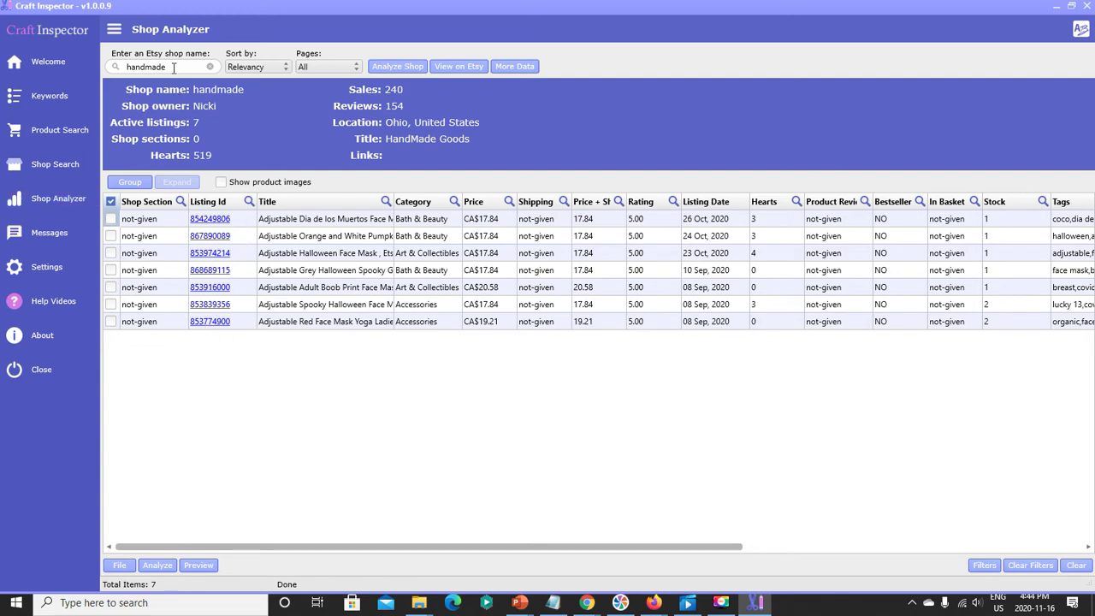
left_click(57, 165)
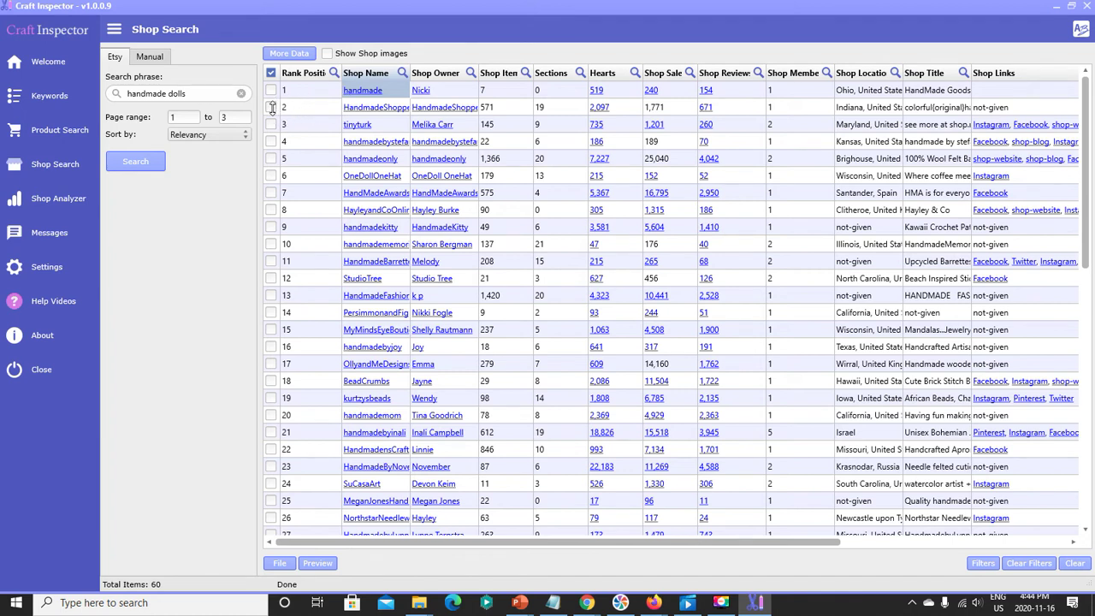
- Send the HandmadeShoppe row to Shop Analyzer and clear the old handmade shop data
left_click(326, 101)
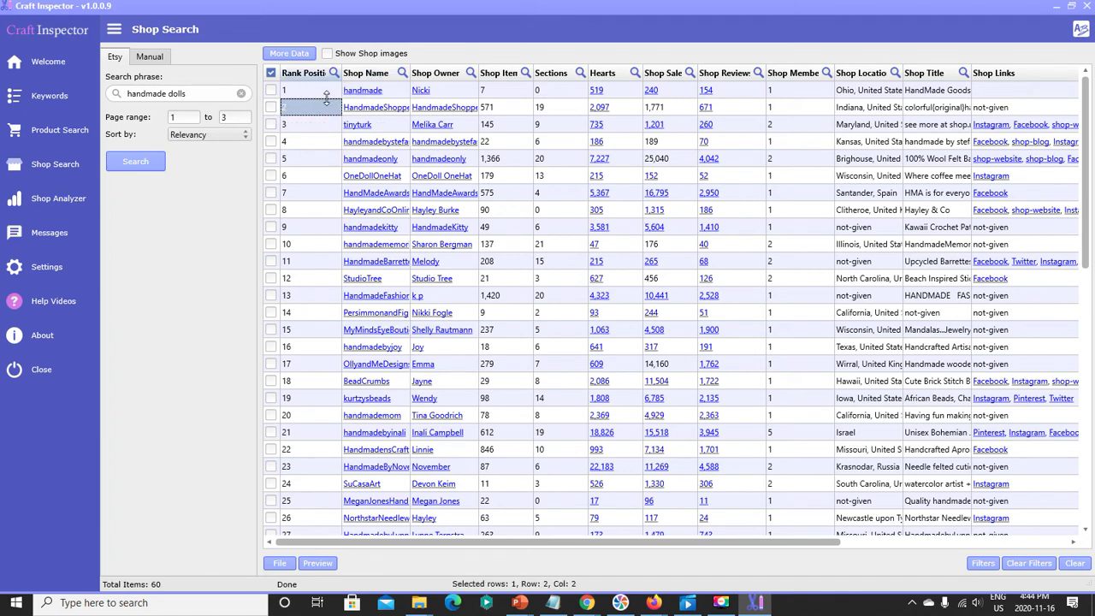
left_click(270, 107)
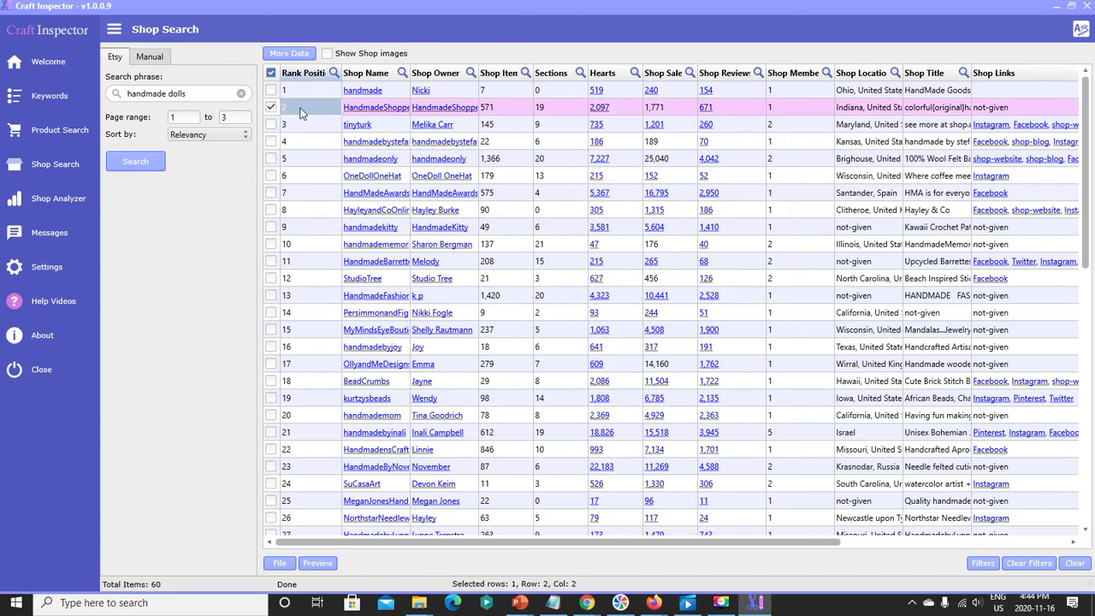
right_click(301, 113)
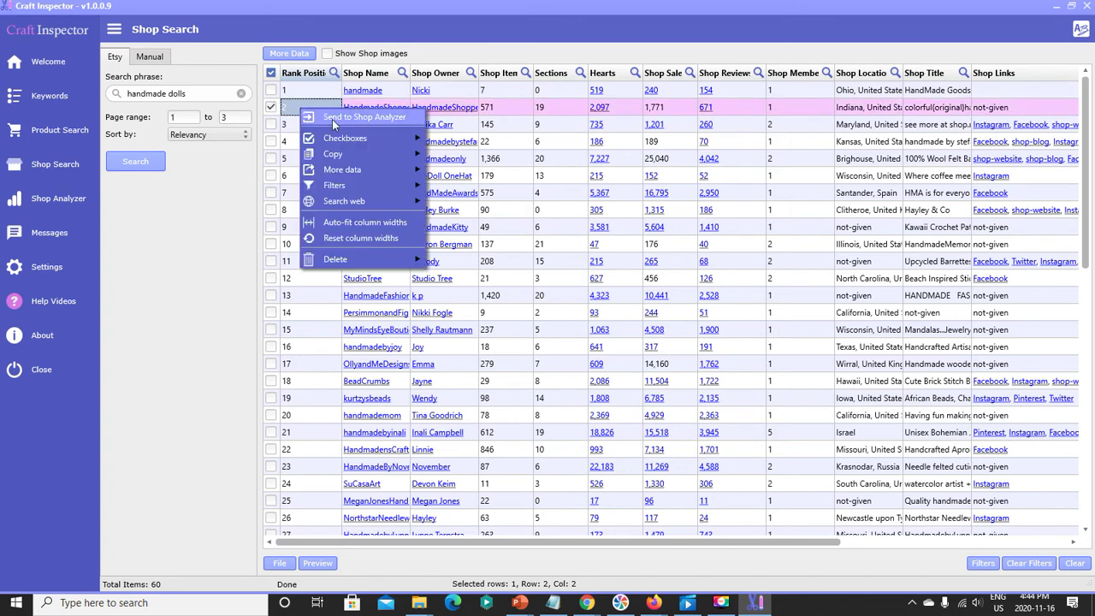
left_click(332, 122)
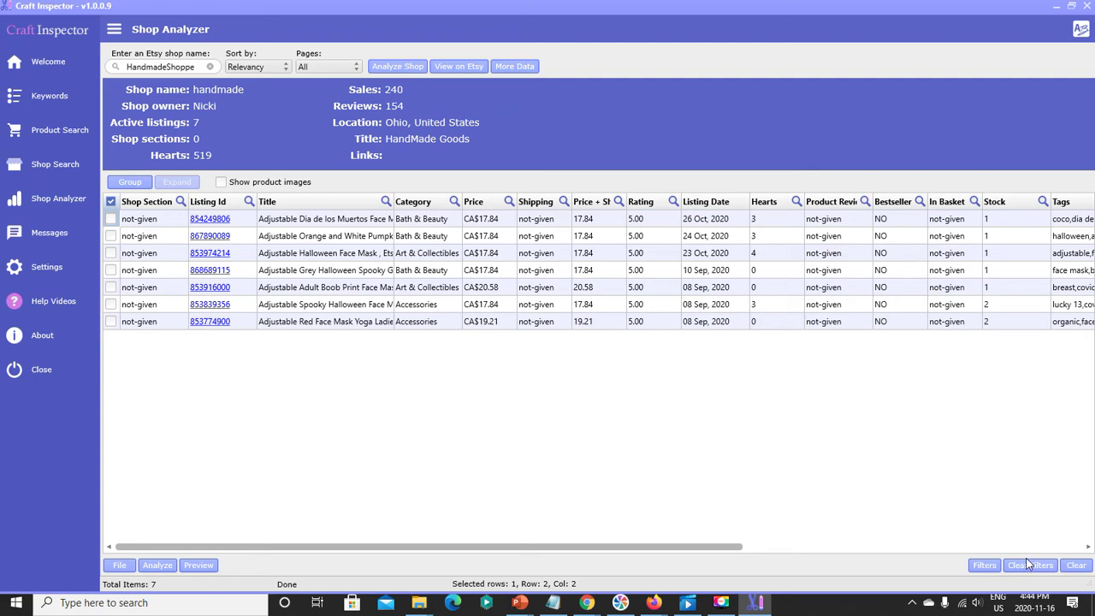
left_click(1075, 564)
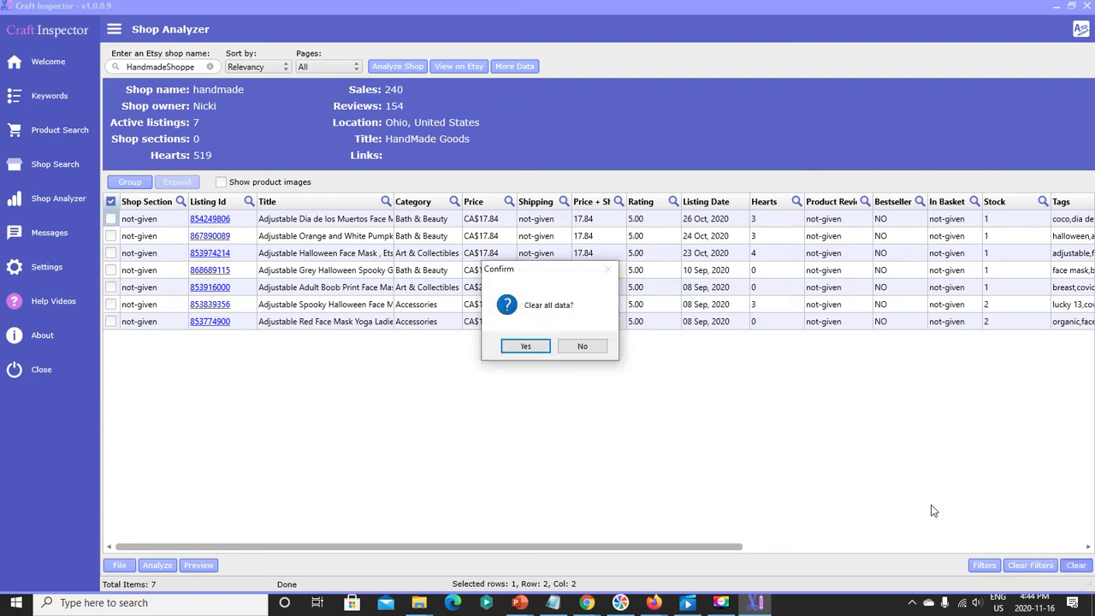
left_click(525, 346)
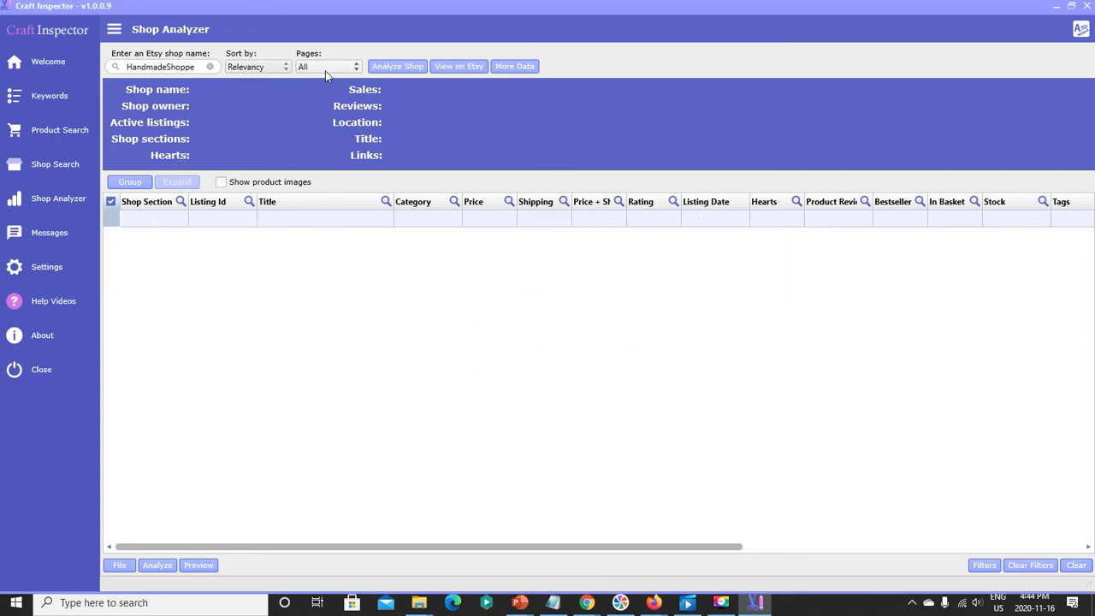
- Analyze HandmadeShoppe, briefly viewing its first listing's Etsy page in Firefox
left_click(382, 69)
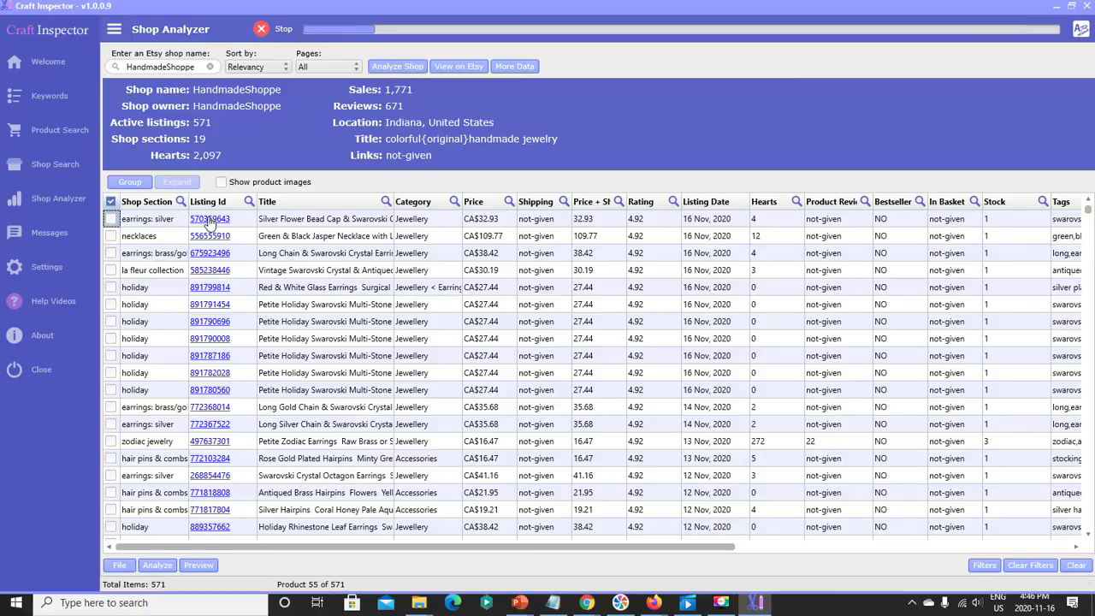
left_click(209, 221)
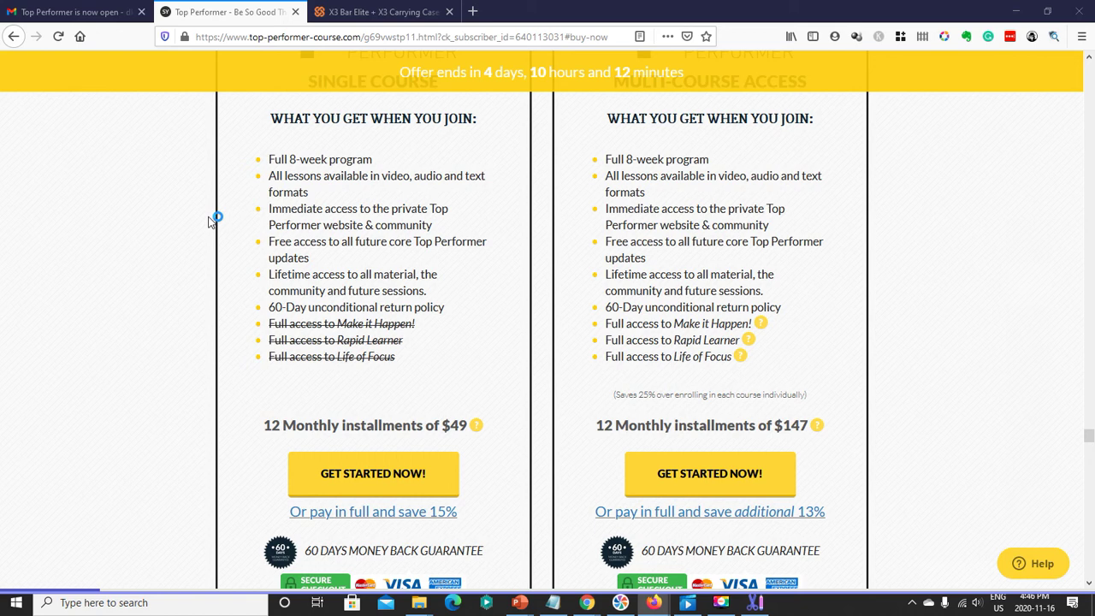
left_click(754, 602)
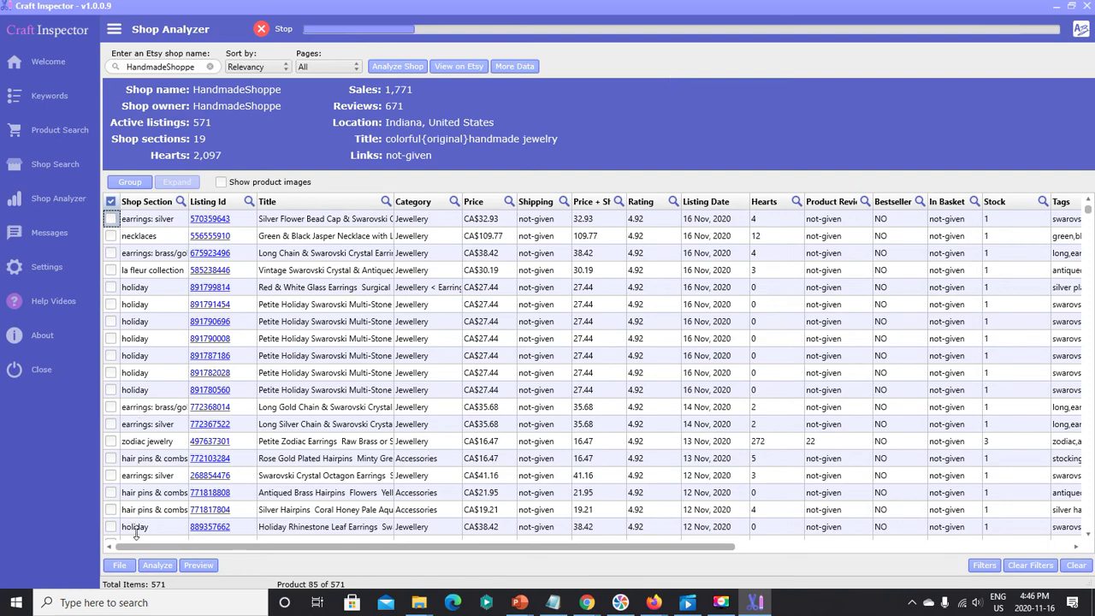
- Stop the HandmadeShoppe analysis with 571 listings loaded and show the File > Export options
left_click(120, 565)
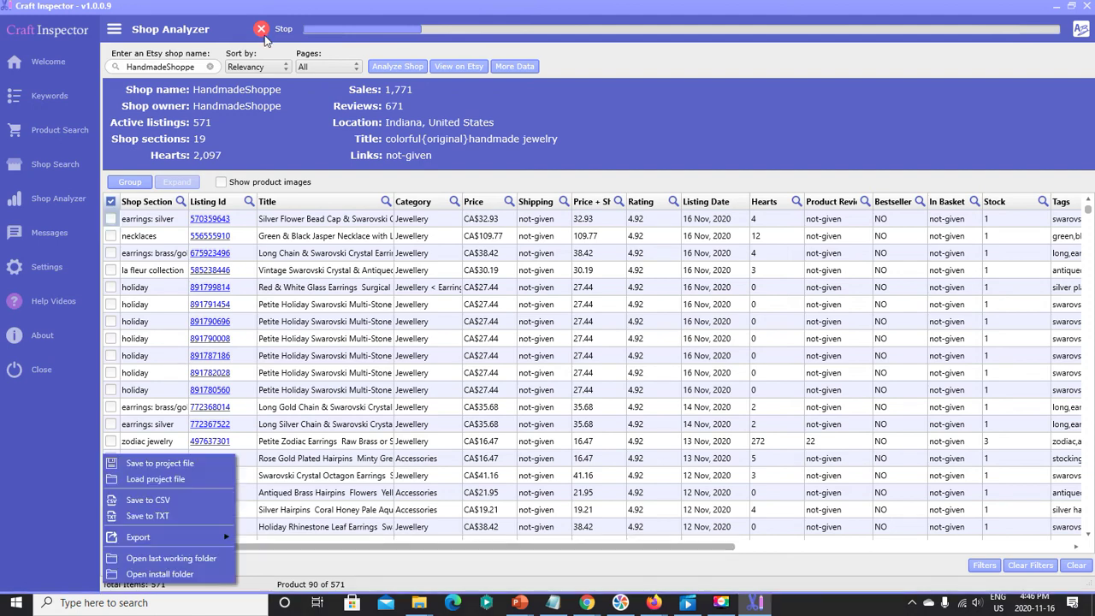
left_click(261, 29)
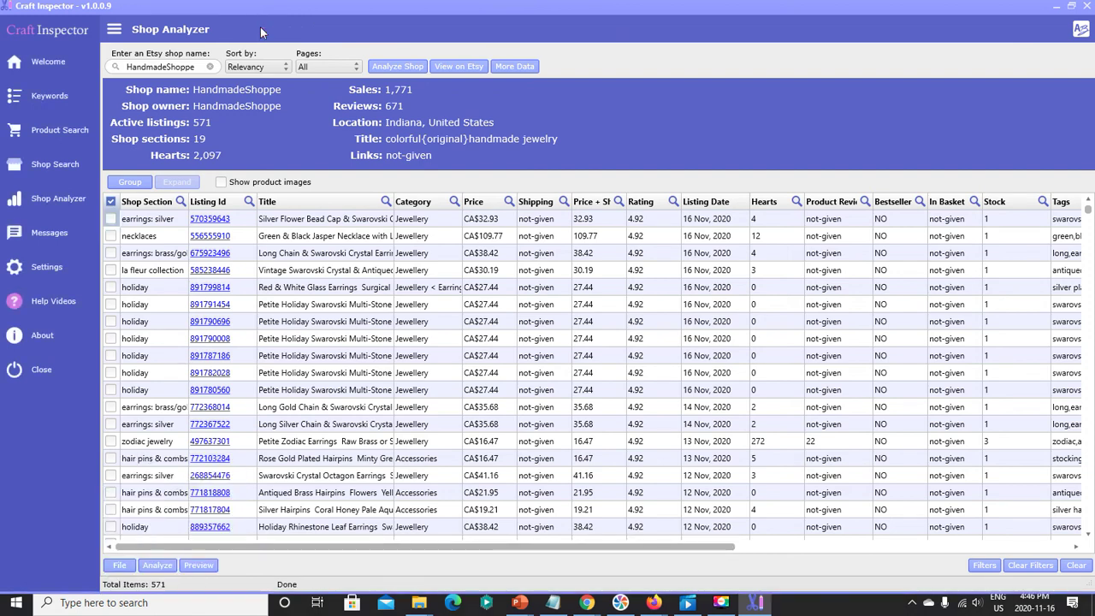
left_click(125, 565)
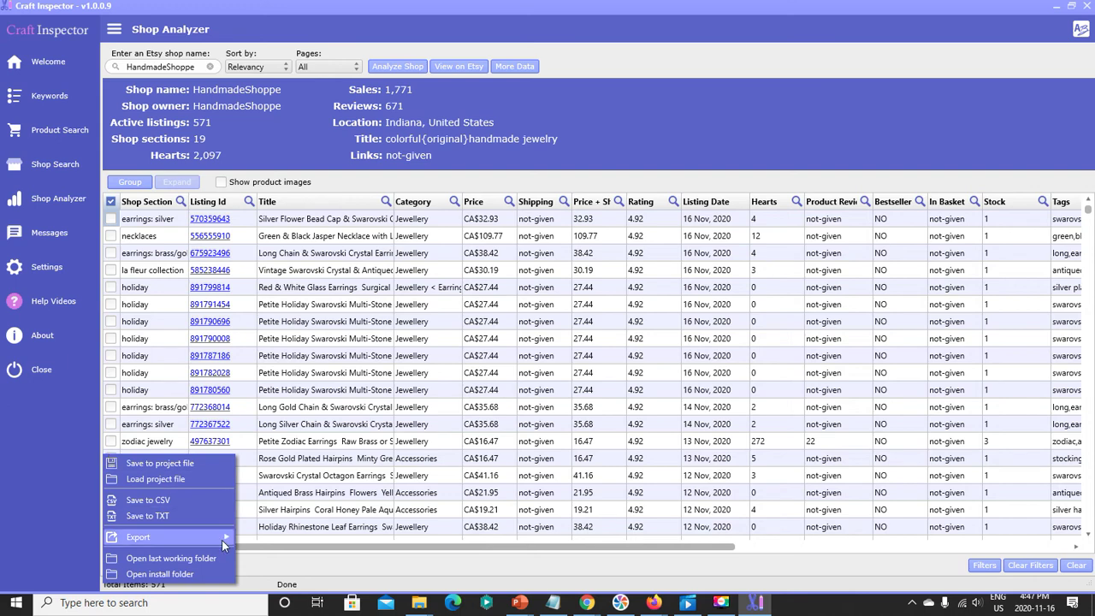
mouse_move(222, 539)
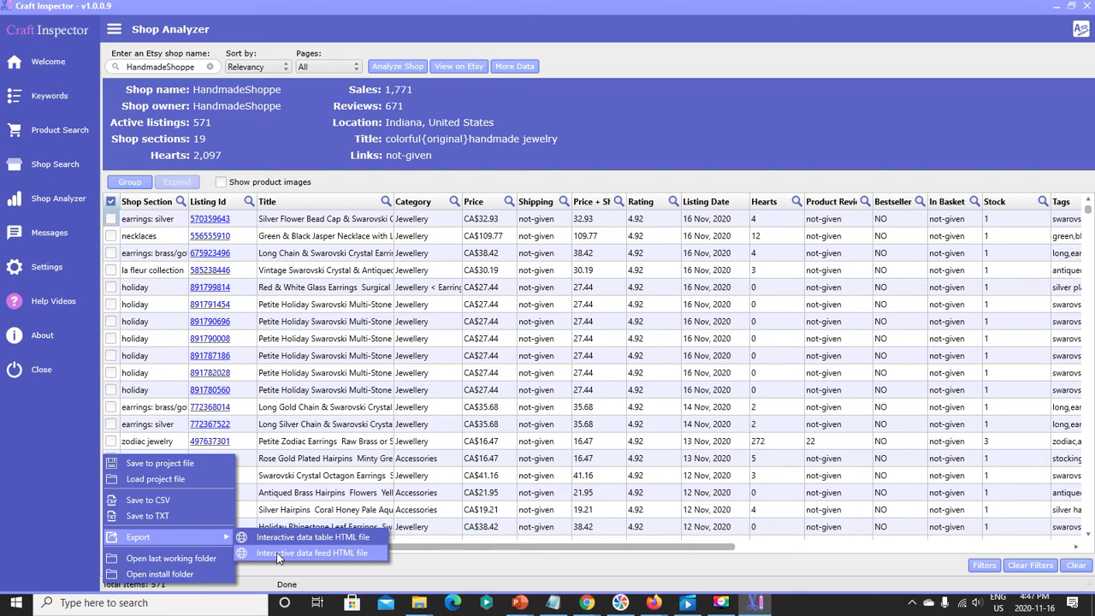
- Save the results as an interactive data feed HTML file named 'feed-report' in Documents
left_click(276, 554)
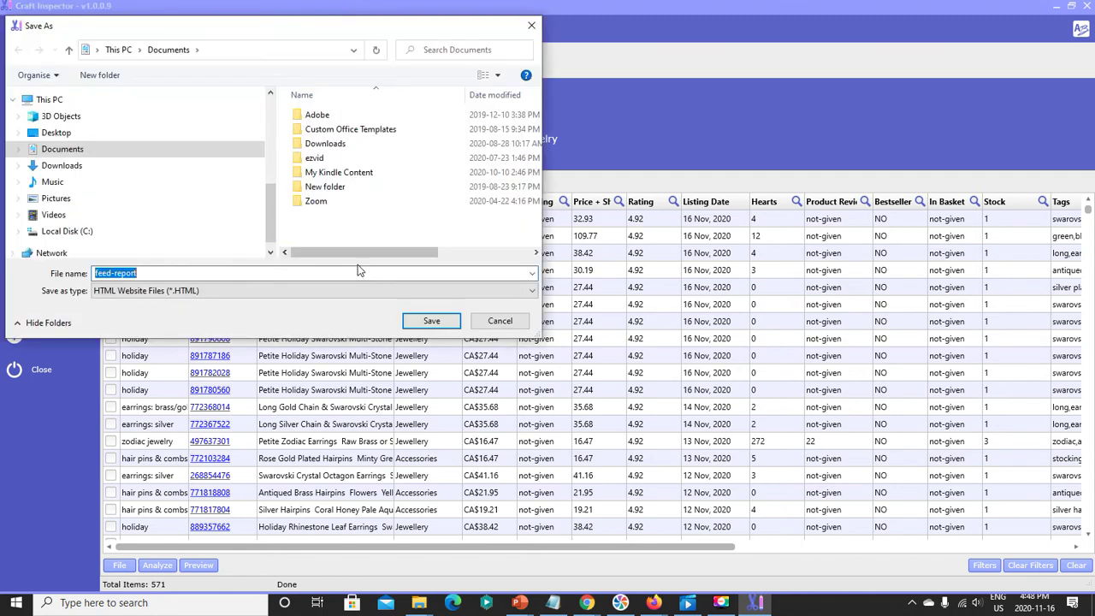
key("Return")
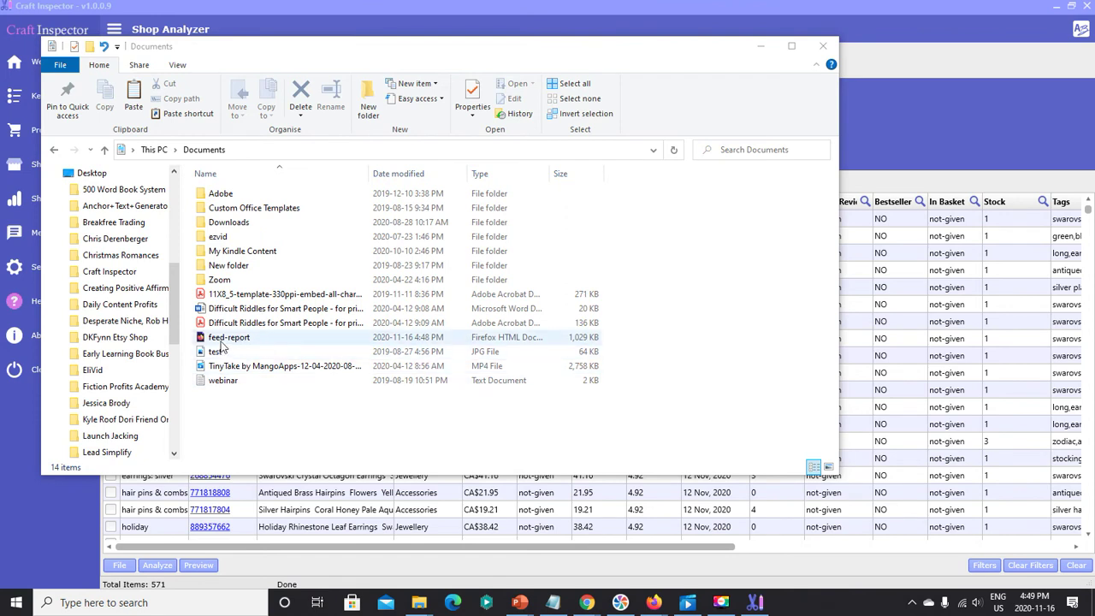
- Open the saved feed-report file and try shop sales, shop reviews, hearts and rating sorting
left_click(220, 340)
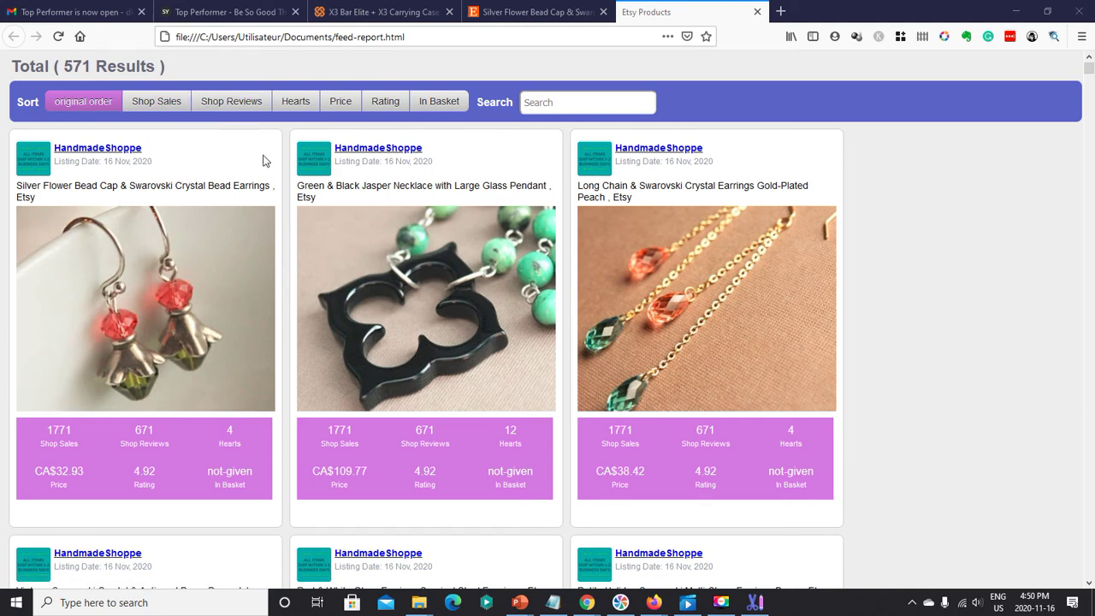
left_click(150, 104)
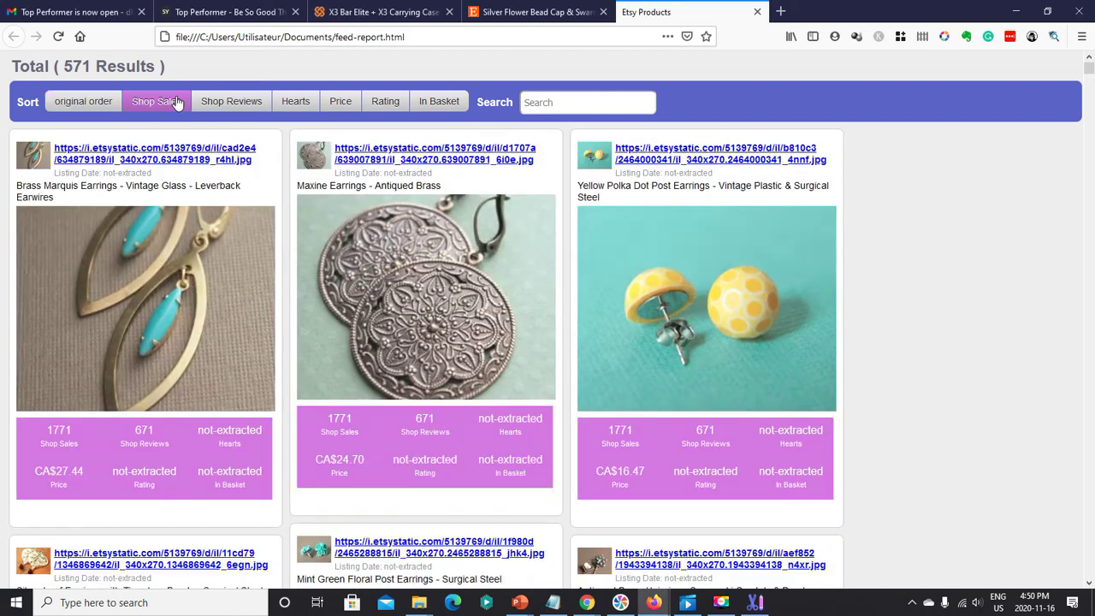
left_click(225, 101)
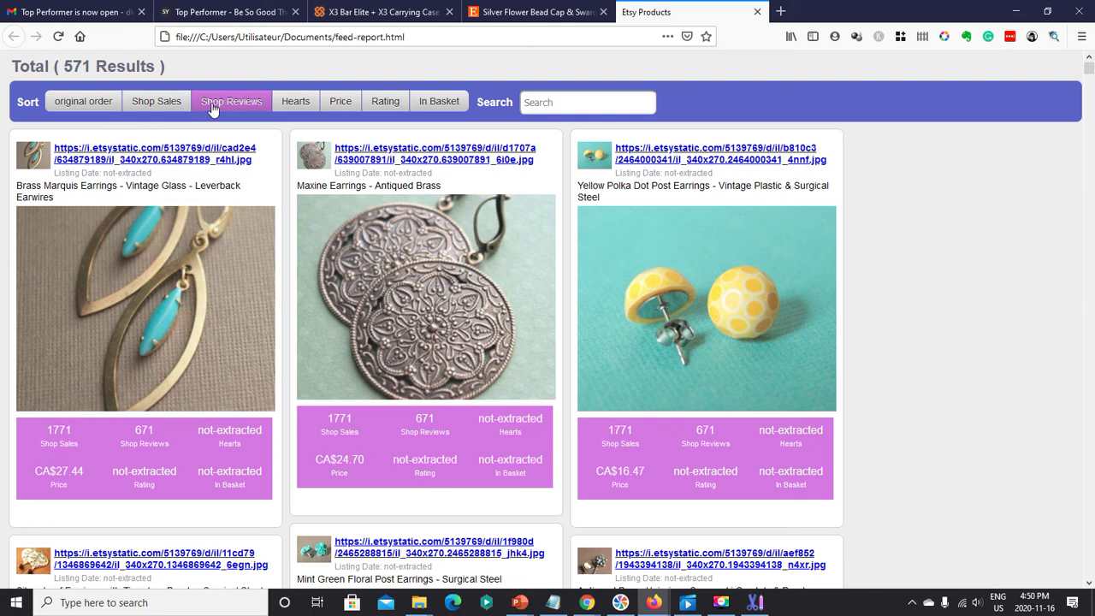
left_click(298, 105)
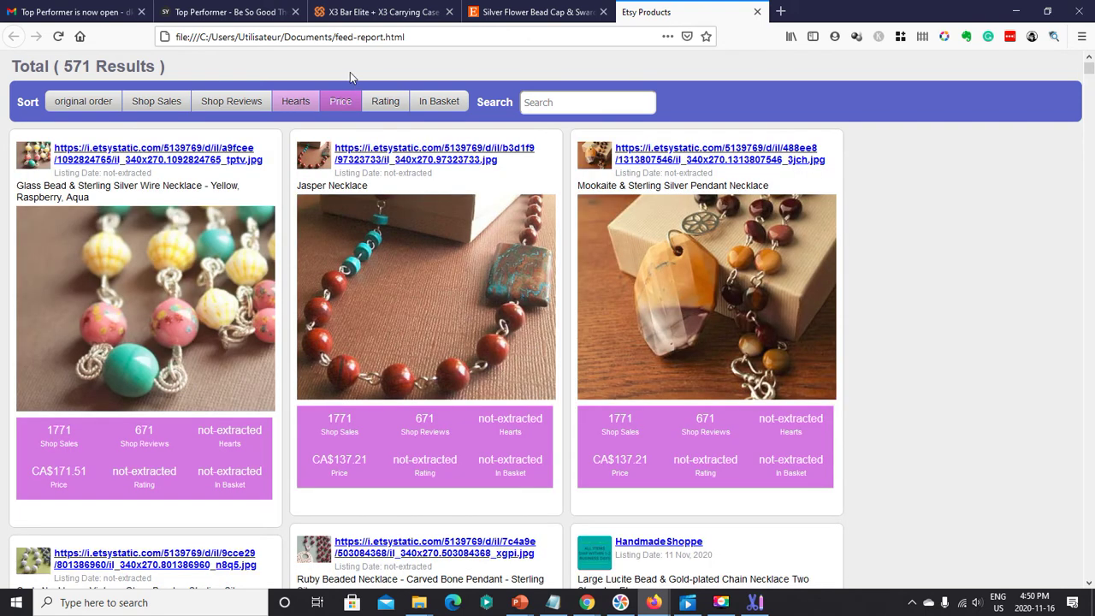
left_click(381, 103)
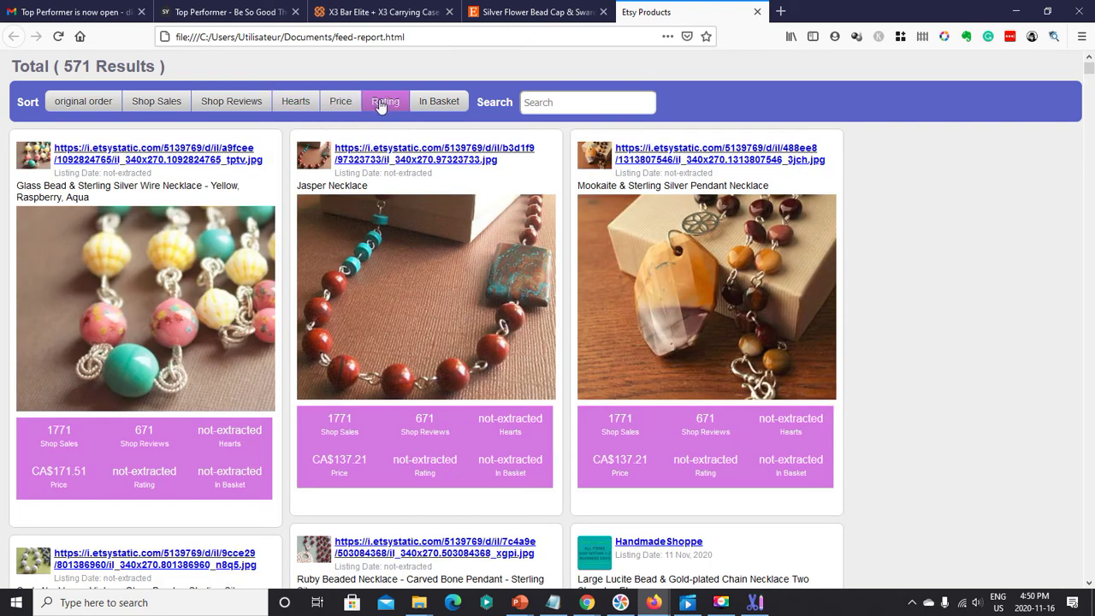
- Sort the 571 product cards by shop sales, then shop reviews, finally Hearts, and browse them
left_click(157, 108)
left_click(211, 104)
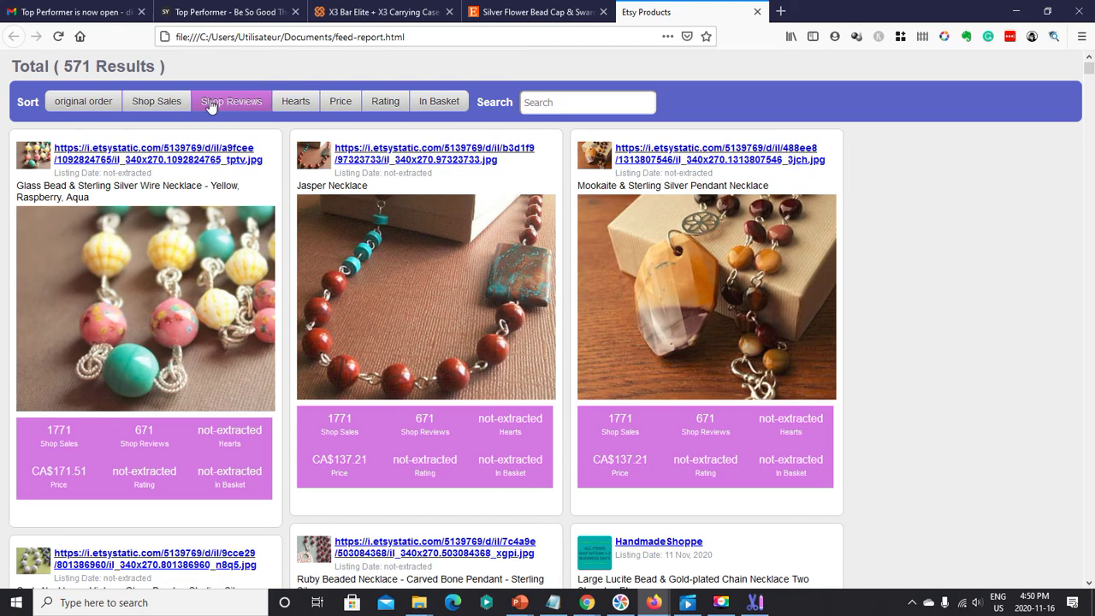
left_click(315, 108)
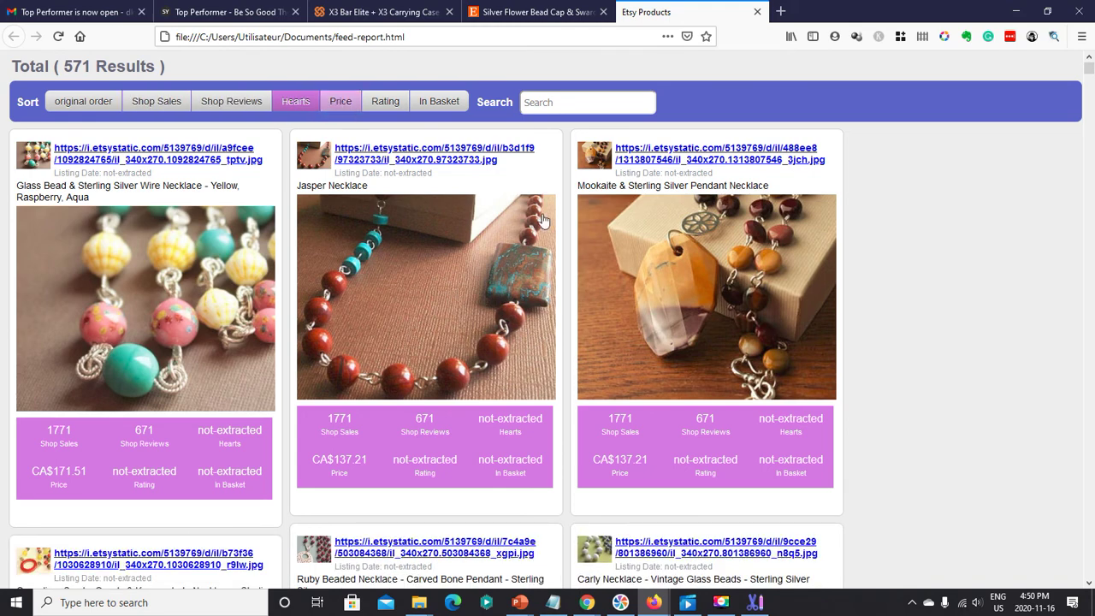
scroll(696, 315, "down", 1)
scroll(695, 315, "down", 5)
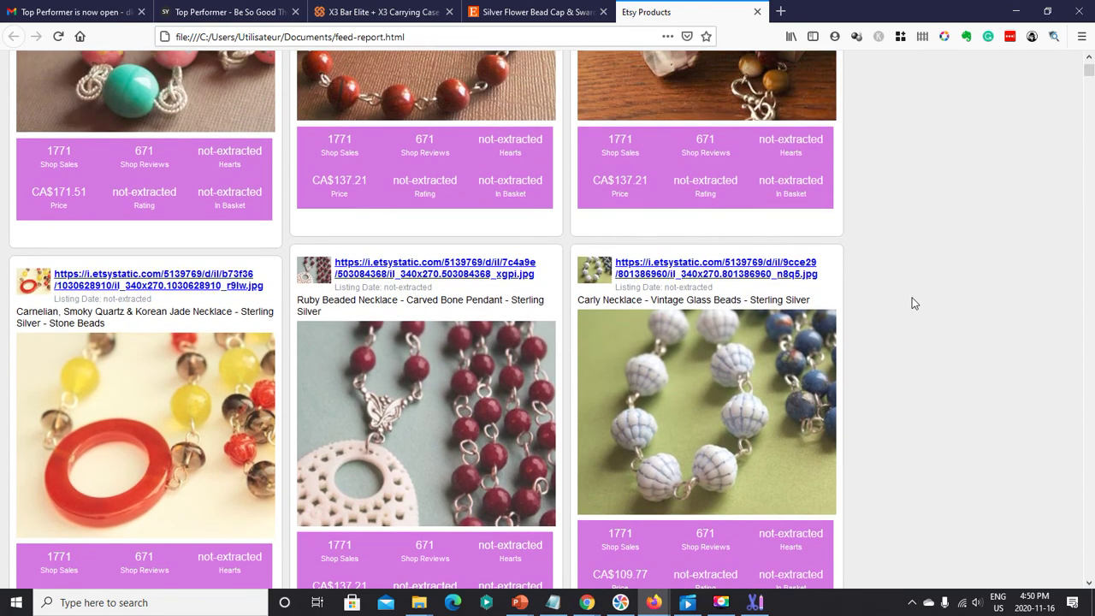
scroll(858, 232, "up", 5)
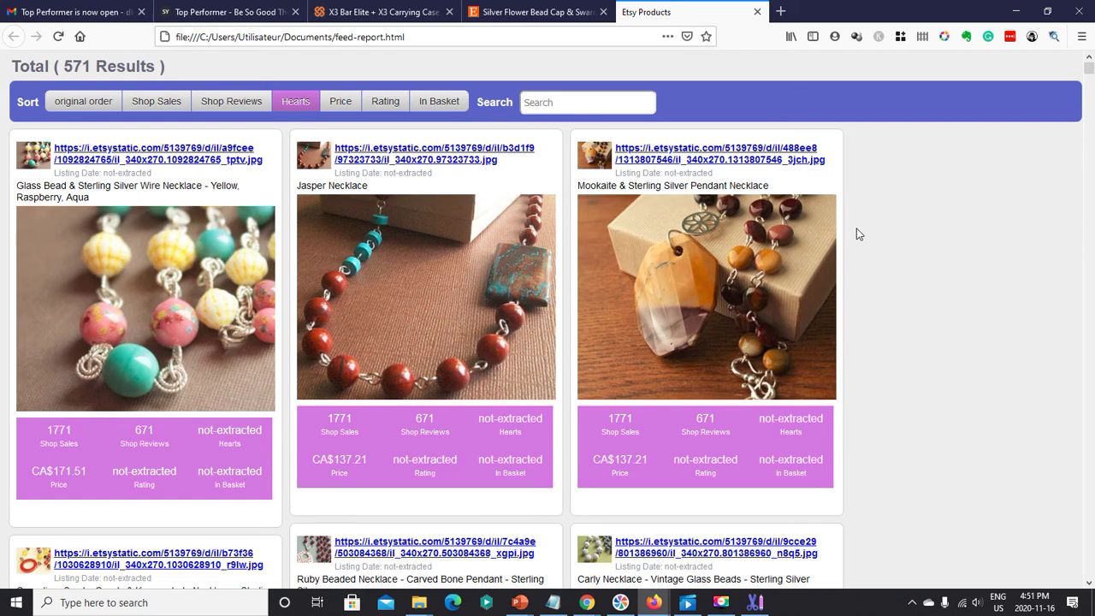
scroll(859, 233, "down", 5)
scroll(862, 233, "up", 3)
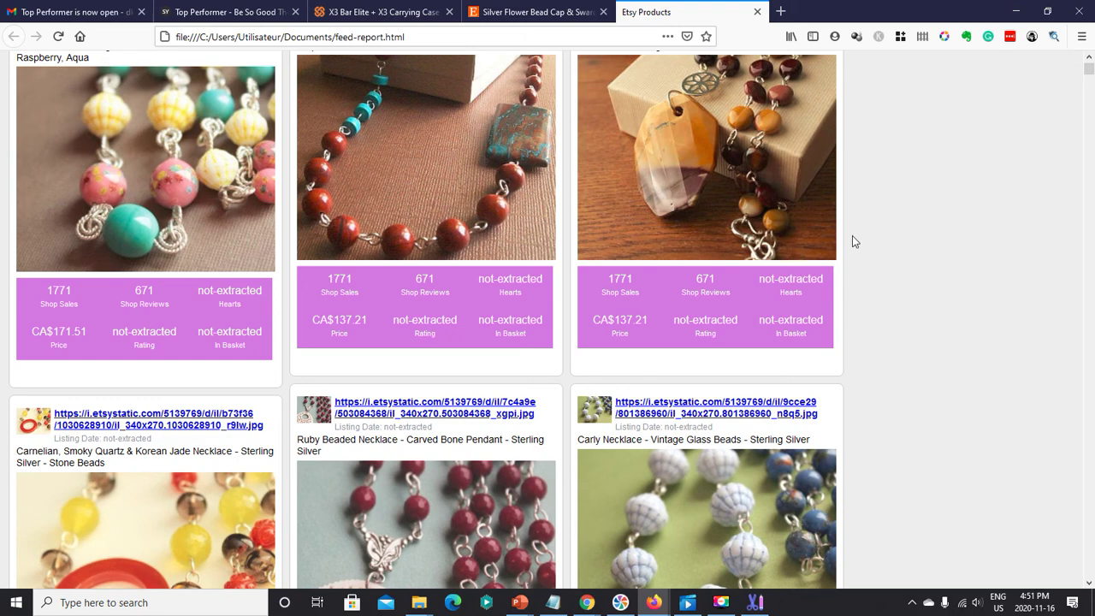
scroll(920, 244, "up", 2)
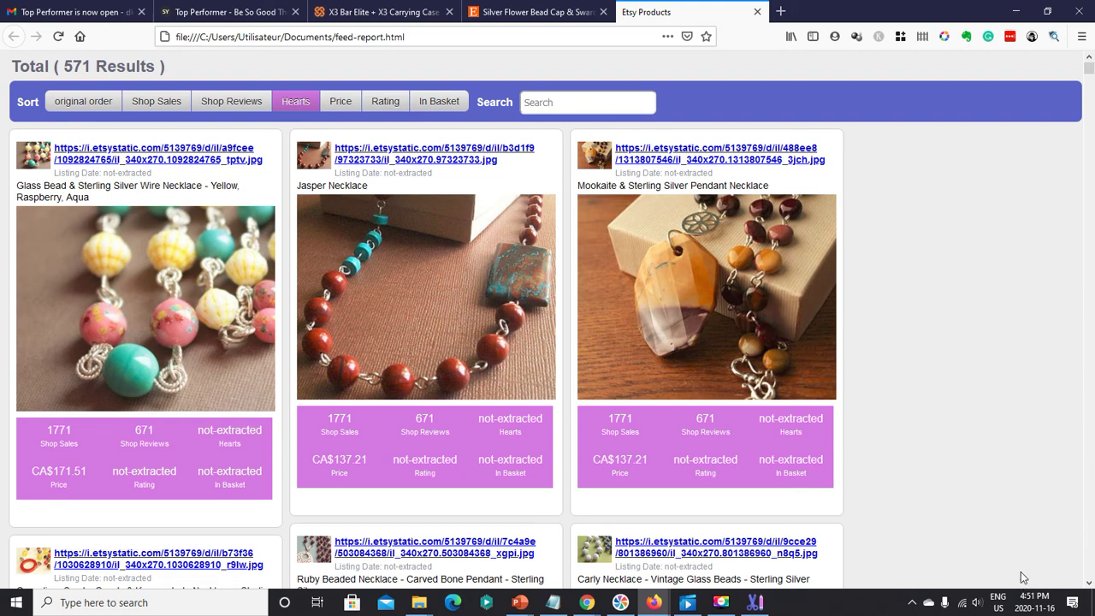
- Return to Craft Inspector and turn on product thumbnails in the HandmadeShoppe listings table
left_click(754, 603)
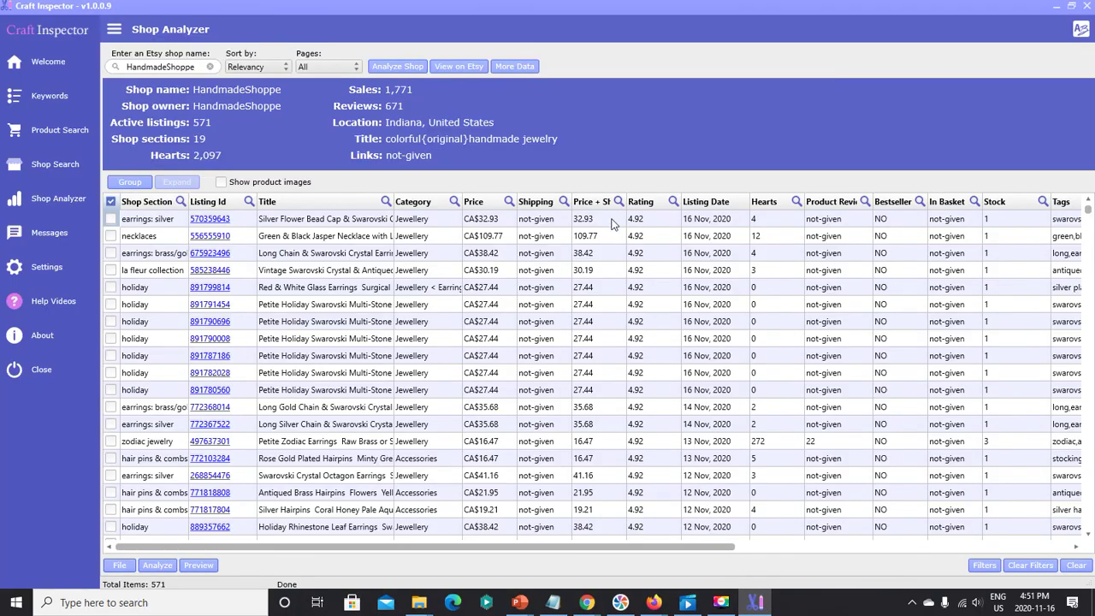
left_click(221, 182)
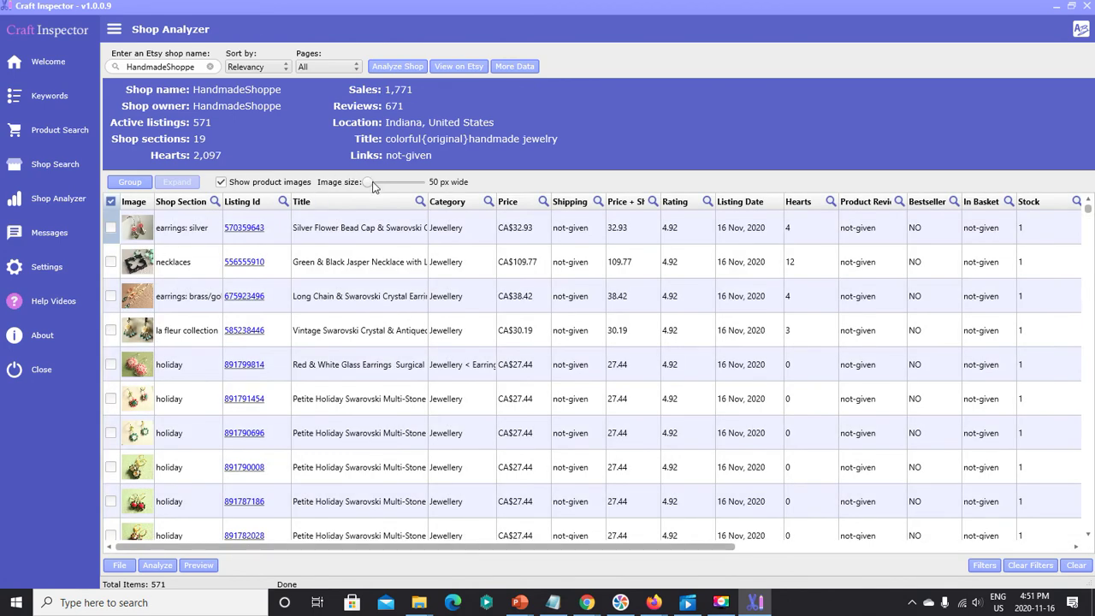
- Widen the HandmadeShoppe product images to 185 px and look through the listings
left_click_drag(368, 183, 397, 187)
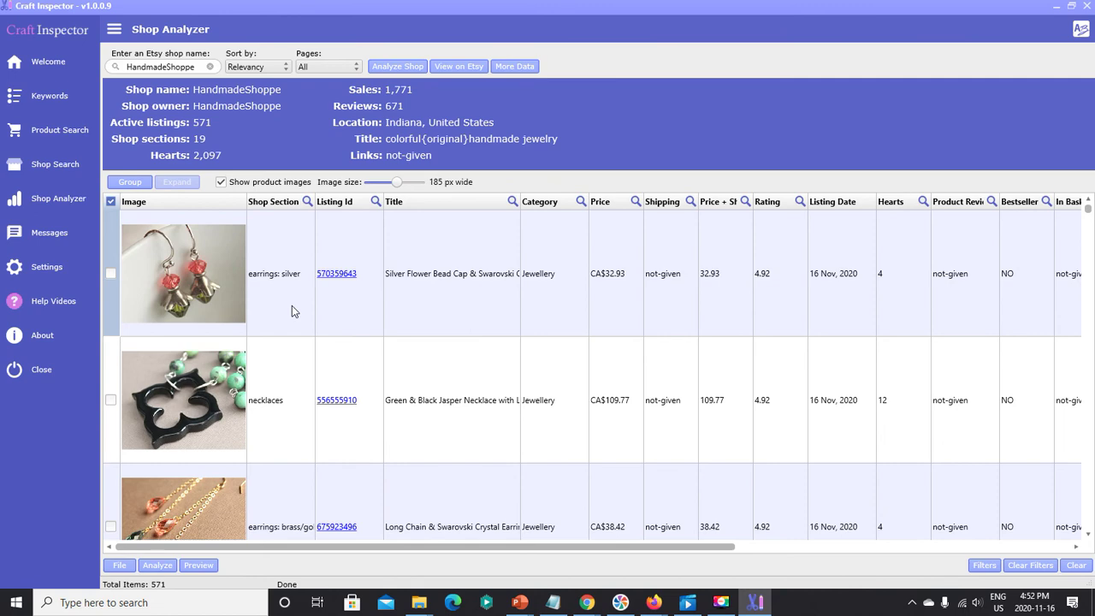
scroll(292, 306, "down", 1)
scroll(296, 314, "down", 2)
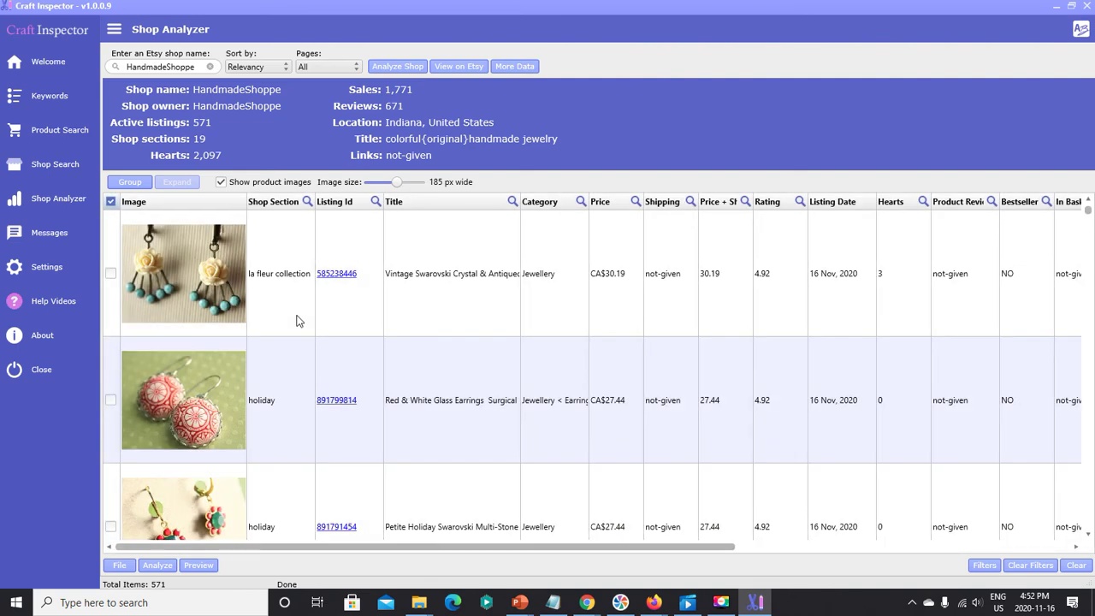
scroll(295, 320, "down", 1)
scroll(295, 320, "down", 2)
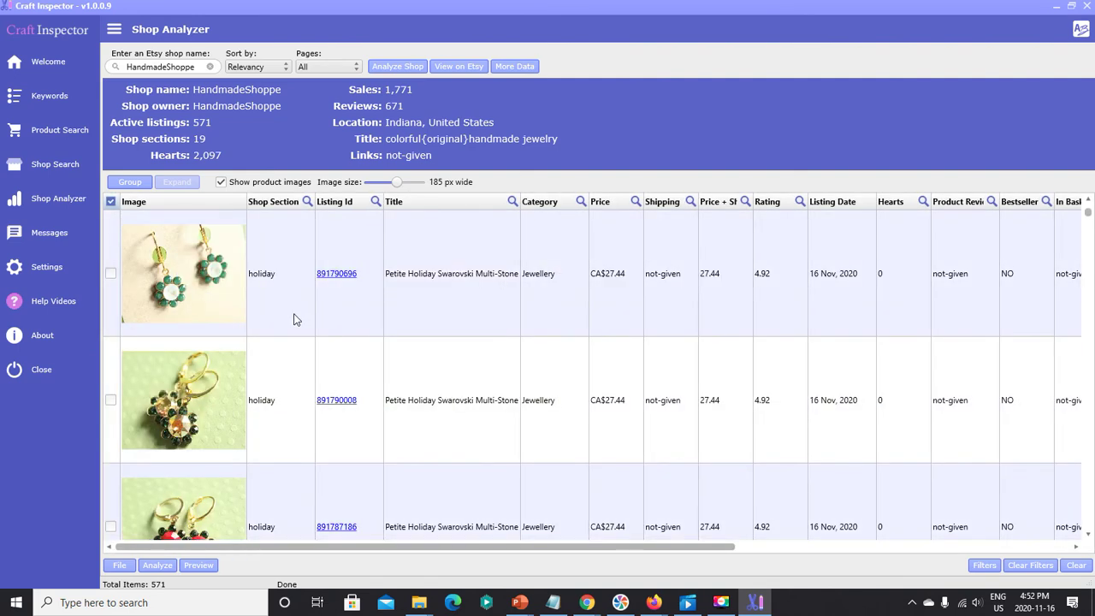
scroll(296, 320, "down", 3)
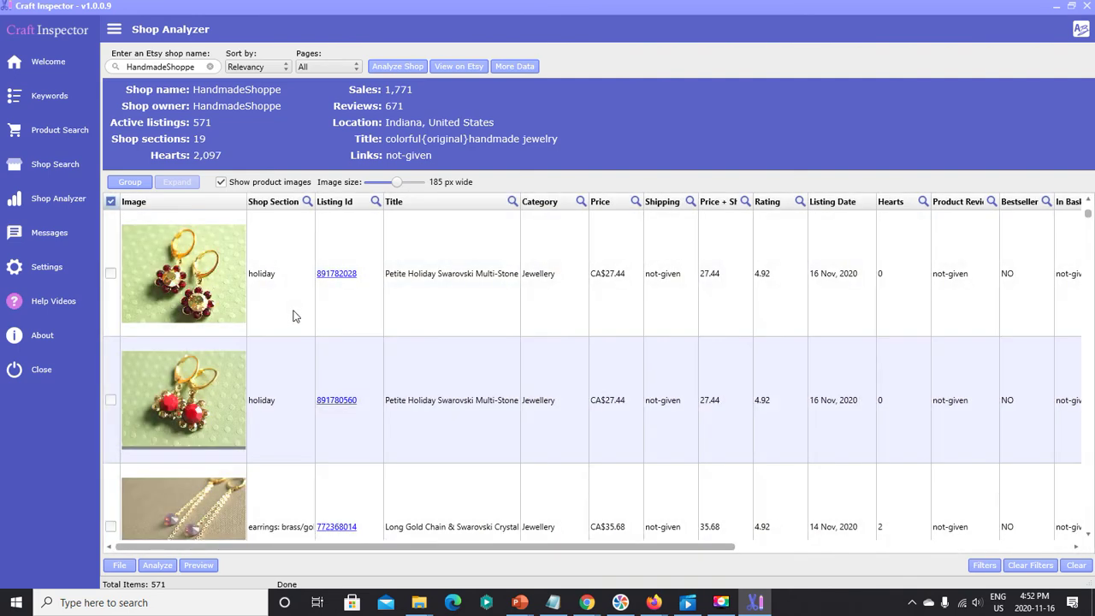
scroll(294, 310, "down", 1)
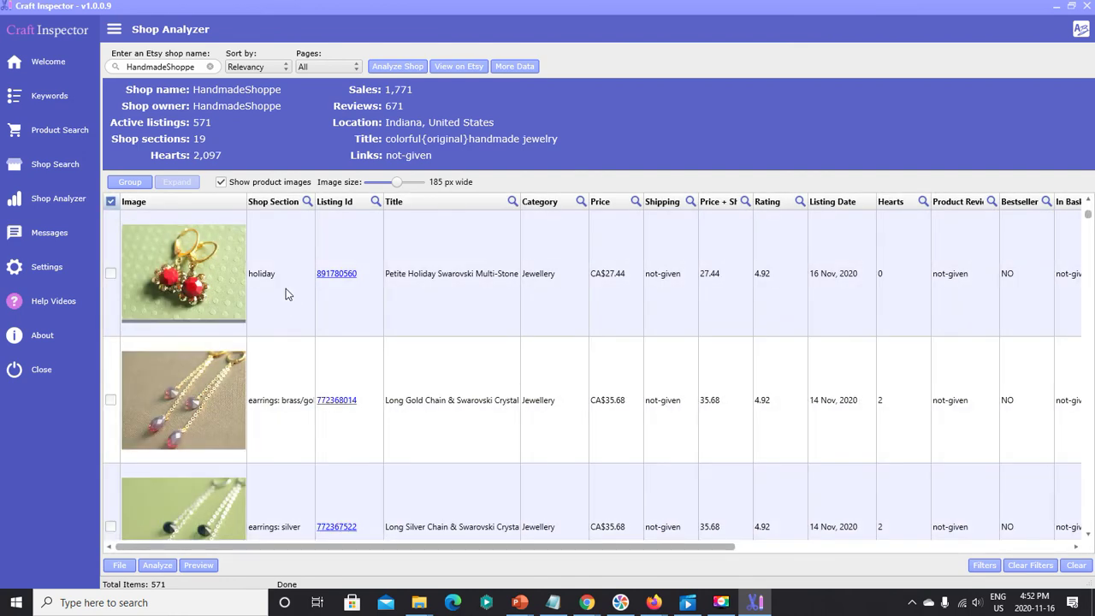
scroll(288, 294, "down", 2)
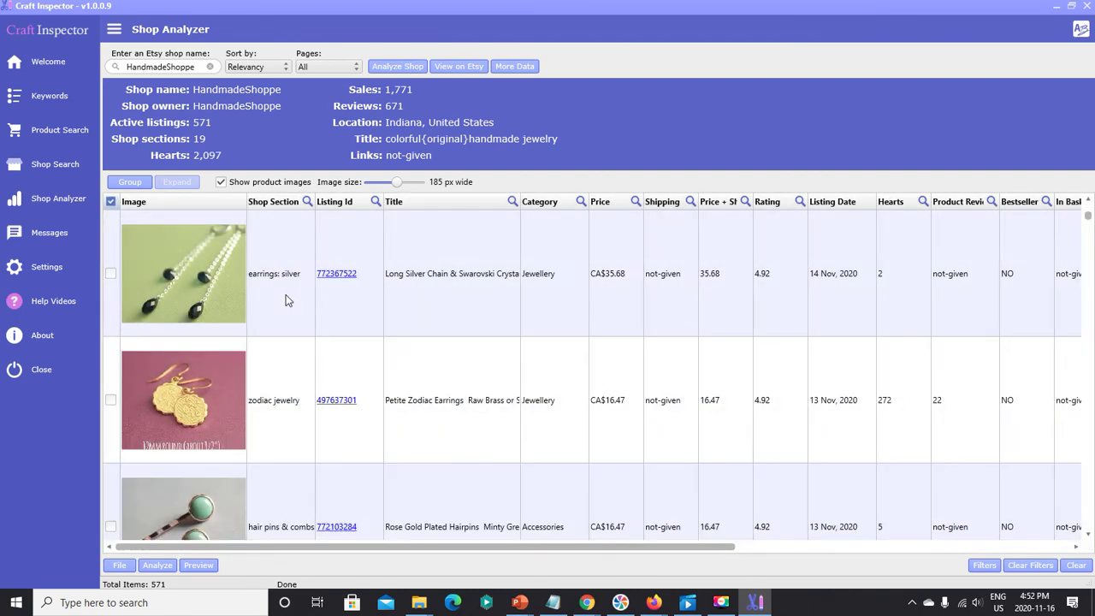
scroll(286, 294, "up", 6)
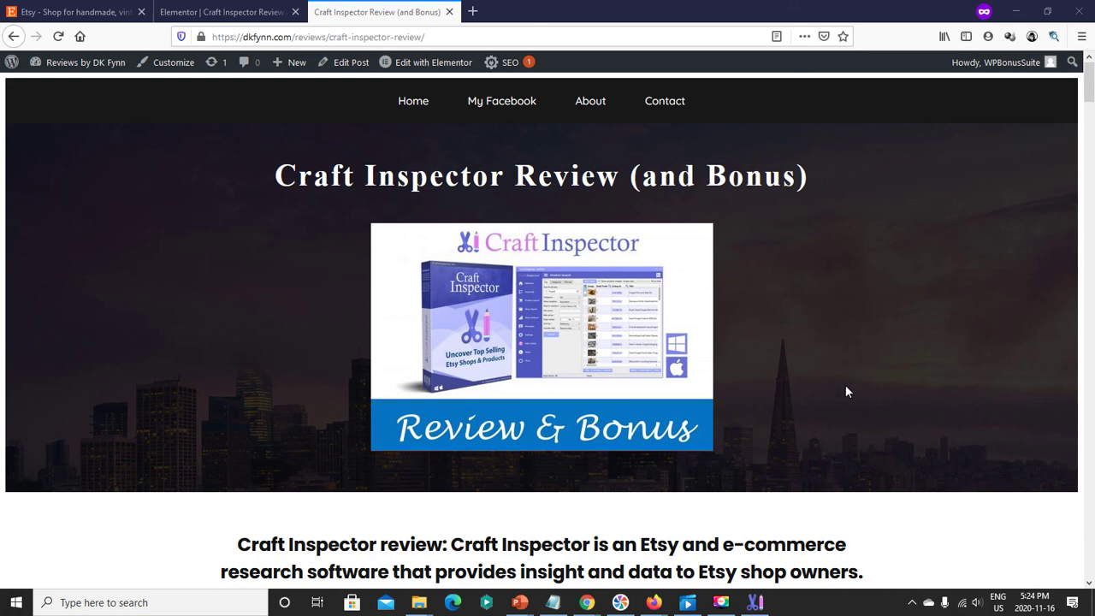
- Scroll down the review to the bonus sections, then back up to 'Craft Inspector Bonus'
scroll(826, 381, "down", 6)
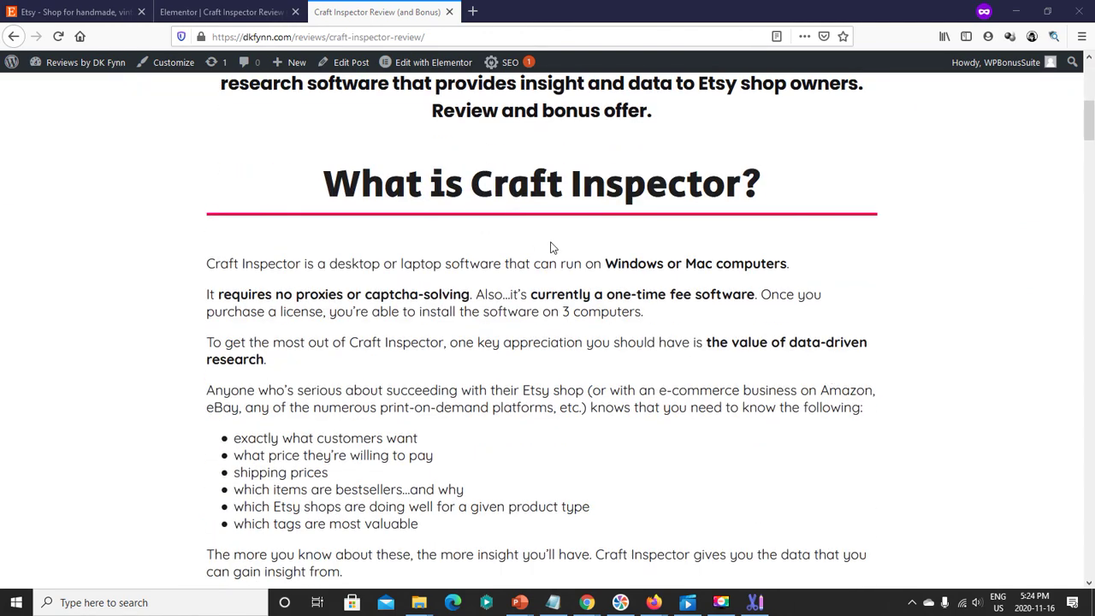
scroll(547, 257, "down", 6)
scroll(538, 269, "down", 8)
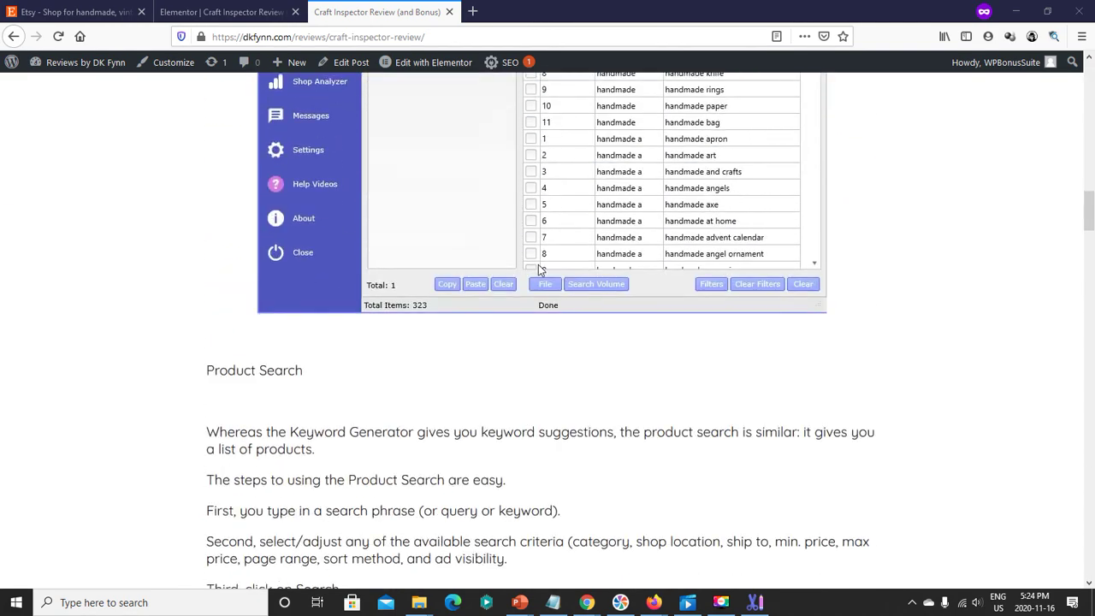
scroll(538, 272, "down", 4)
scroll(538, 275, "down", 15)
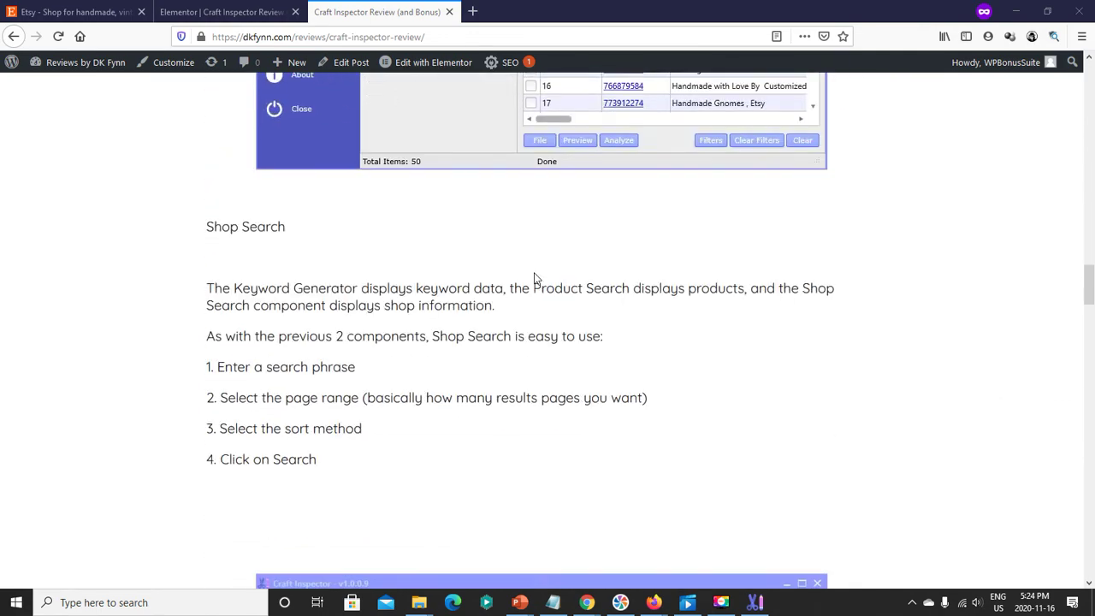
scroll(532, 284, "down", 6)
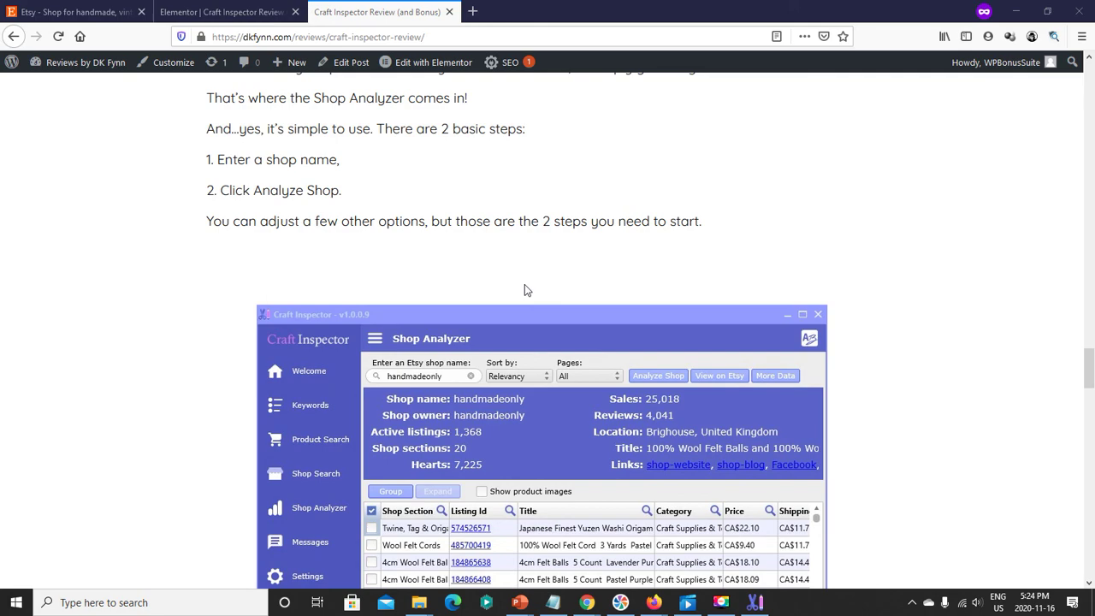
scroll(525, 290, "down", 7)
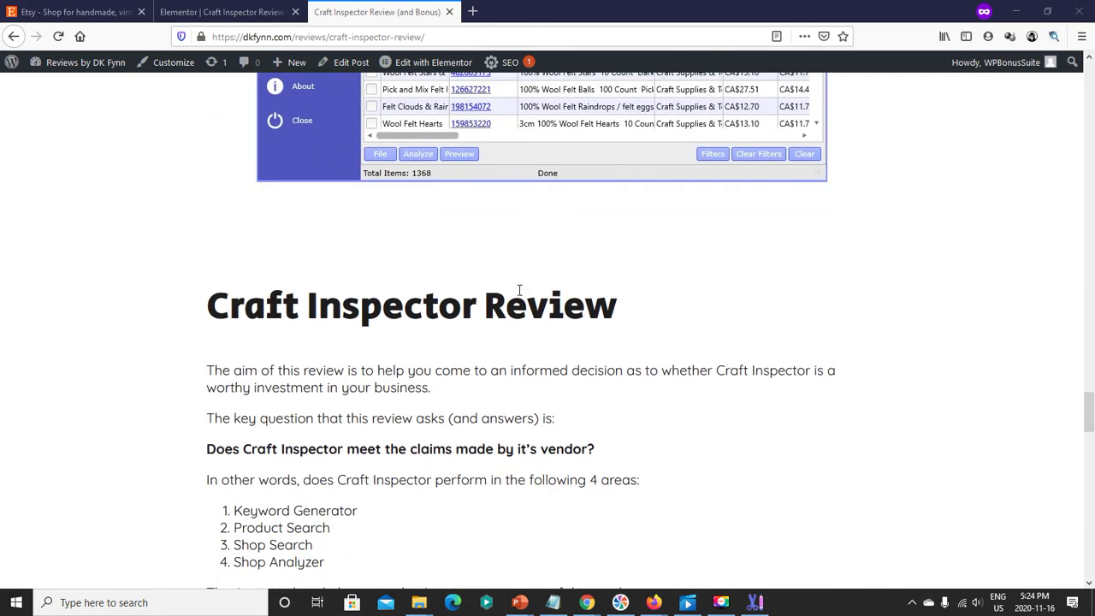
scroll(519, 289, "down", 15)
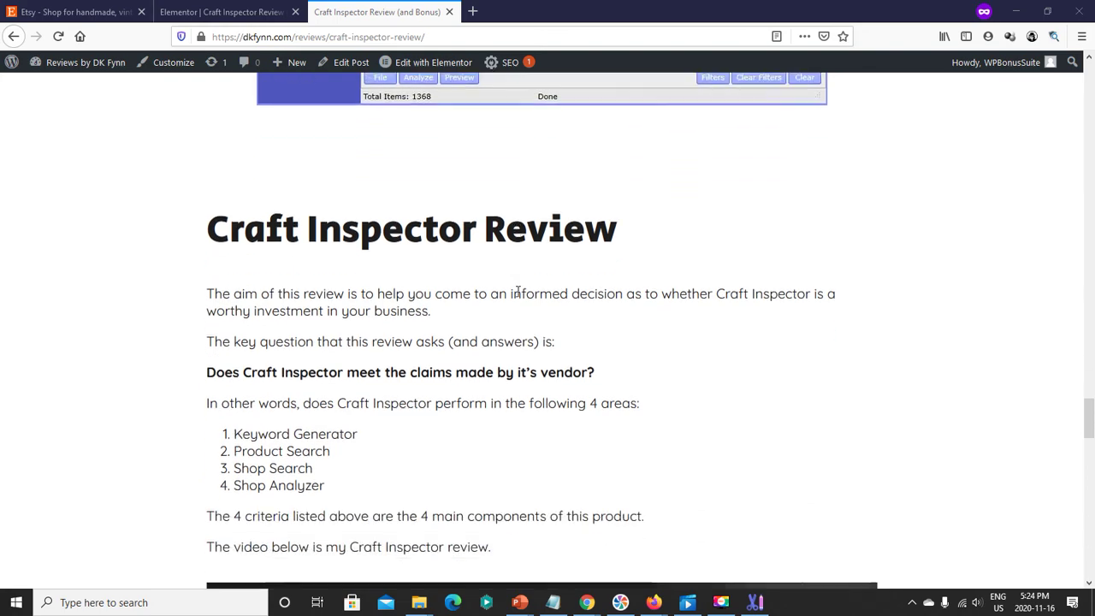
scroll(501, 290, "down", 4)
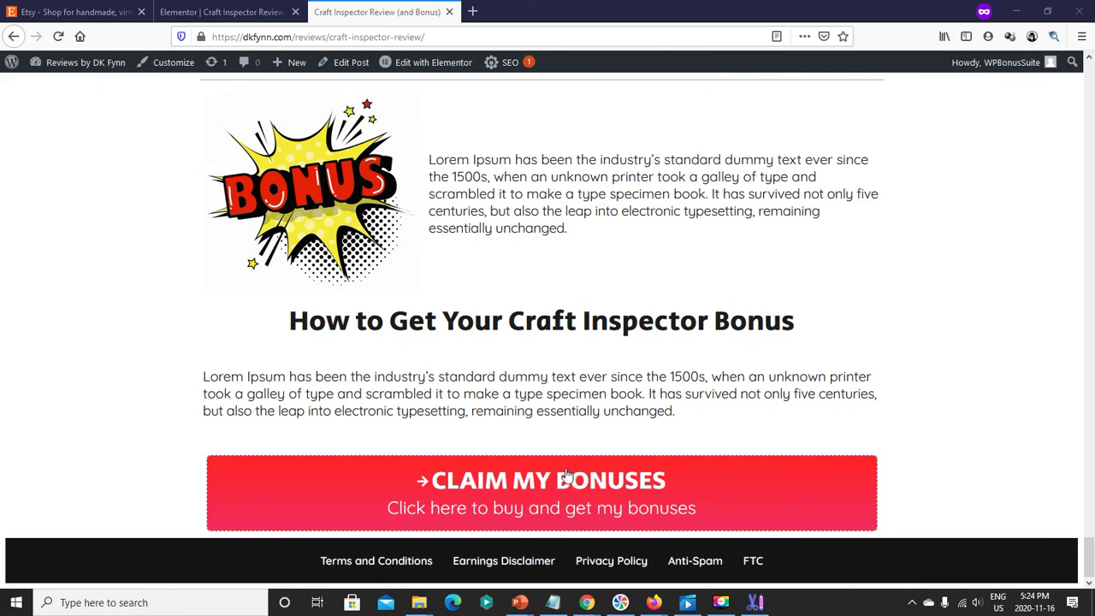
scroll(501, 367, "up", 12)
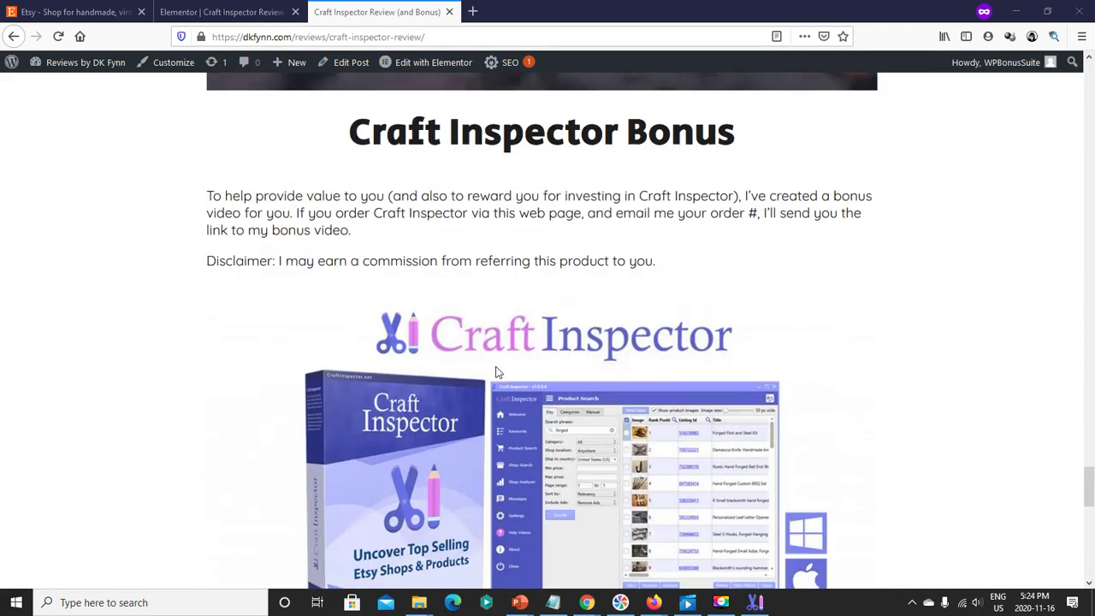